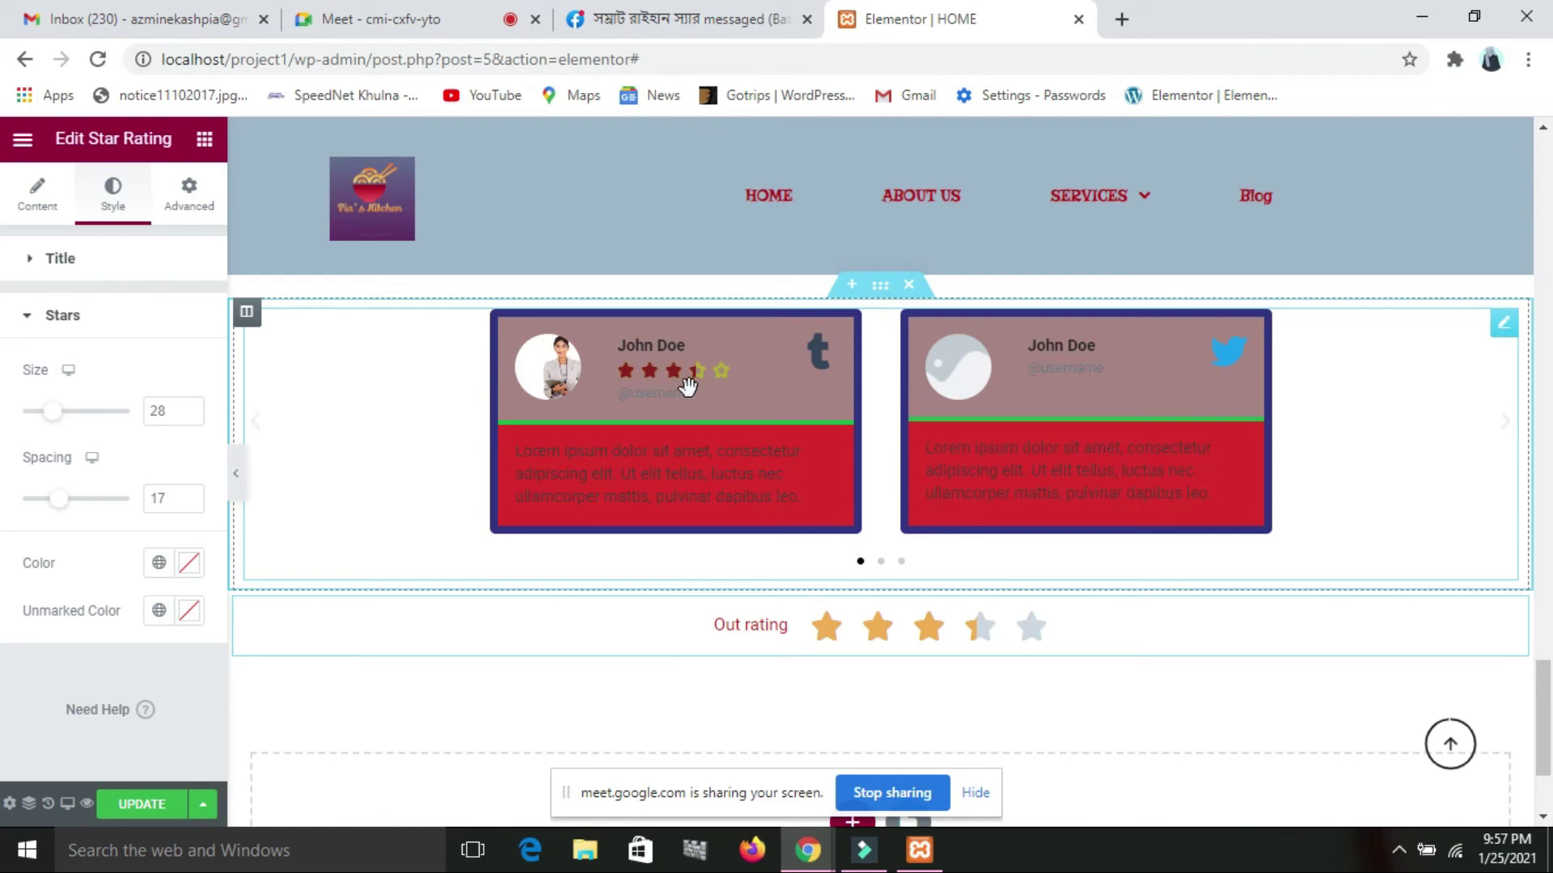
Set the star rating's marked star color to dark red and its unmarked star color to teal
{"action": "left_click", "coordinate": [189, 564]}
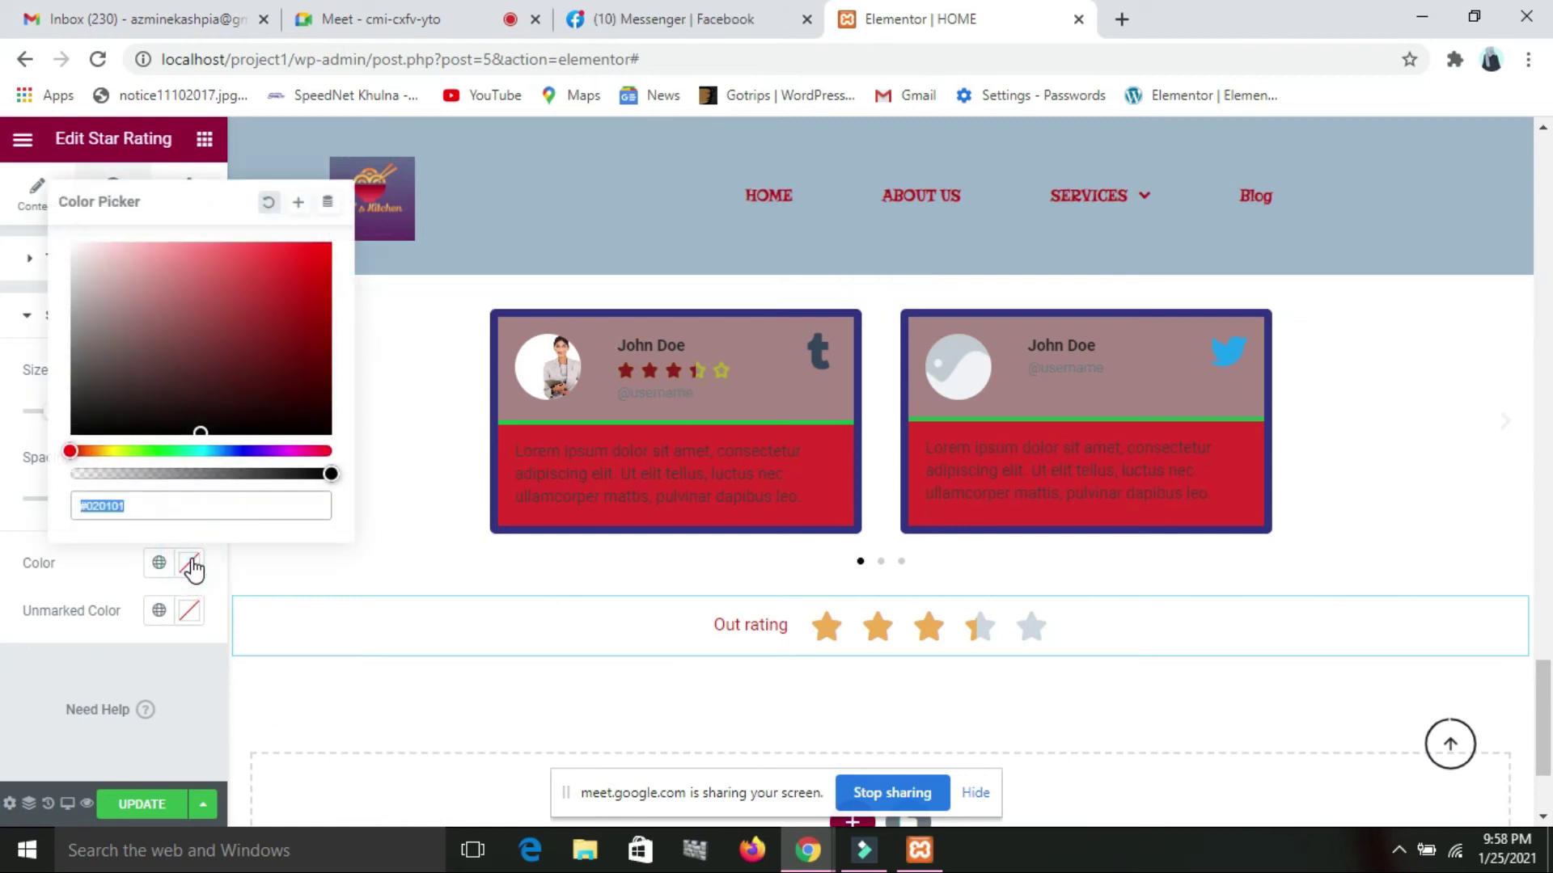
{"action": "left_click", "coordinate": [296, 332]}
{"action": "left_click", "coordinate": [89, 653]}
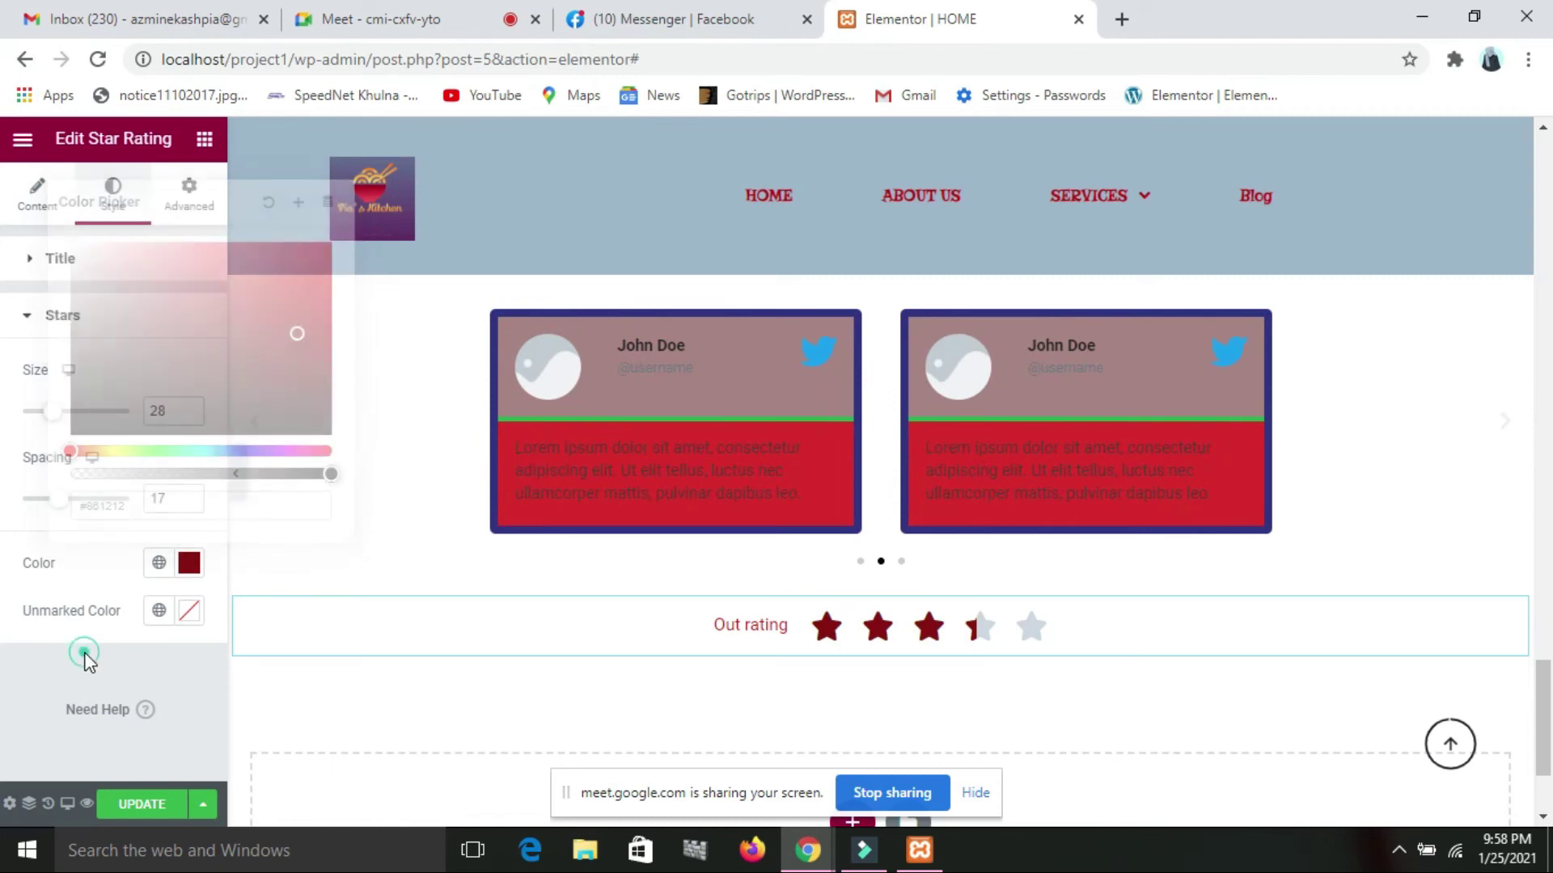
{"action": "left_click", "coordinate": [191, 610]}
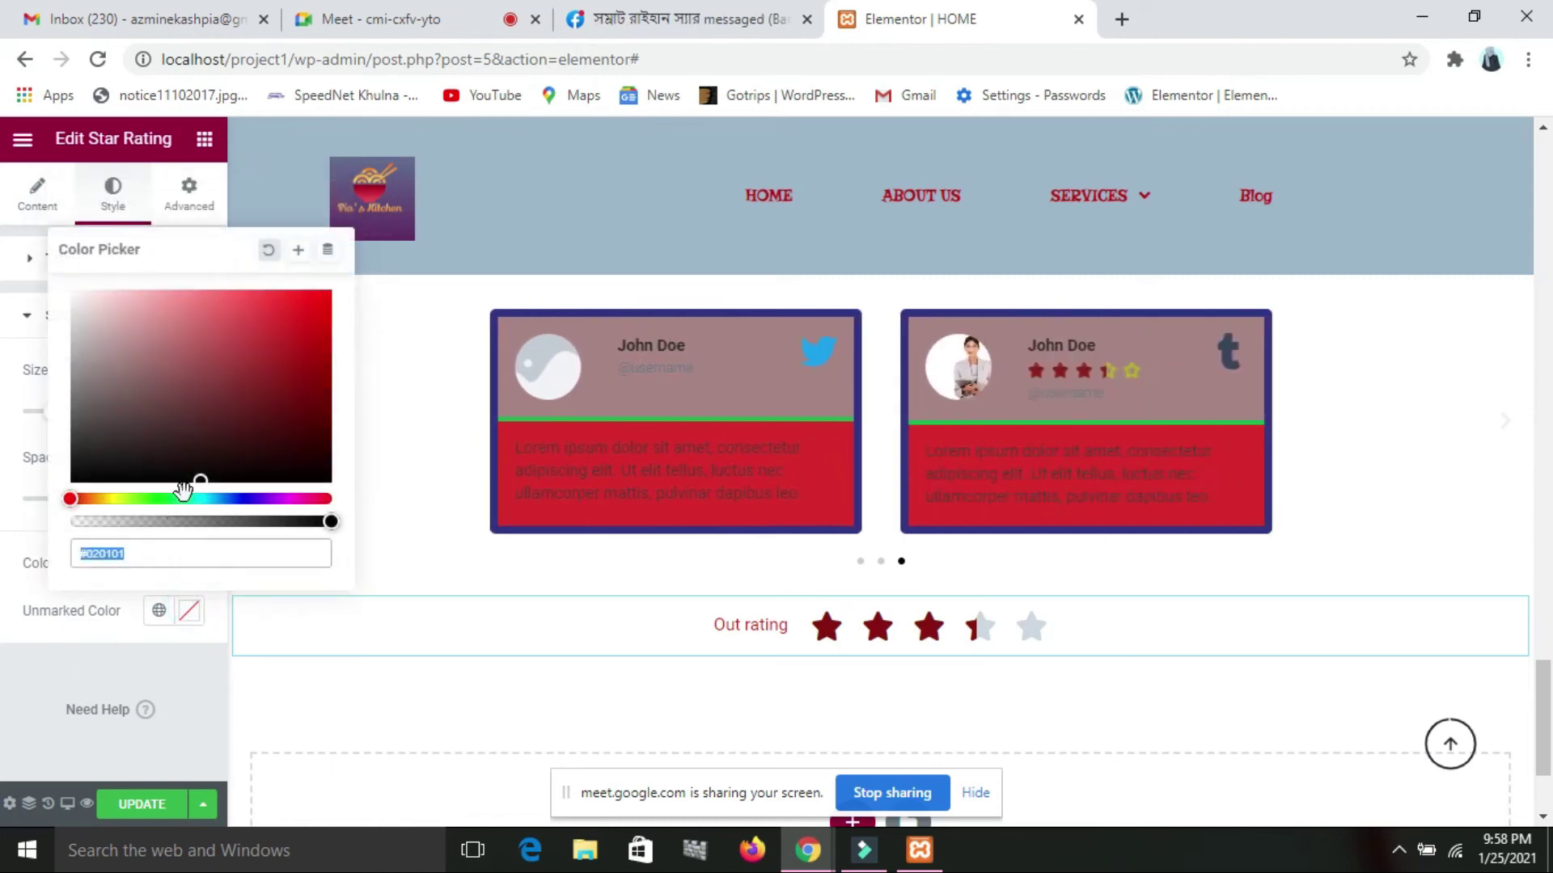
{"action": "left_click", "coordinate": [209, 499]}
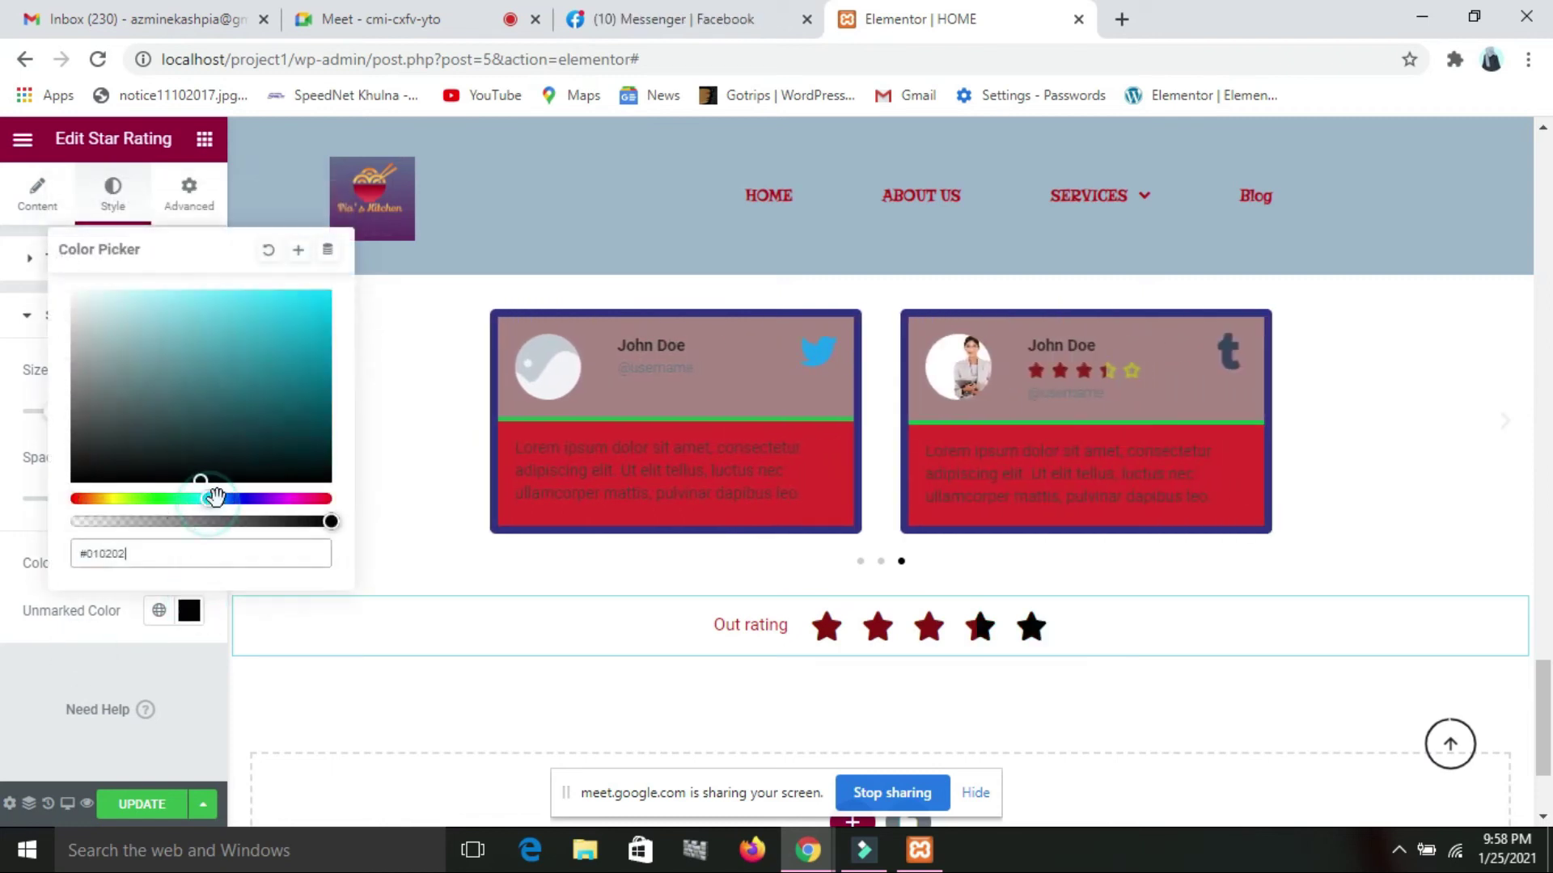
{"action": "left_click", "coordinate": [289, 358]}
{"action": "left_click", "coordinate": [57, 697]}
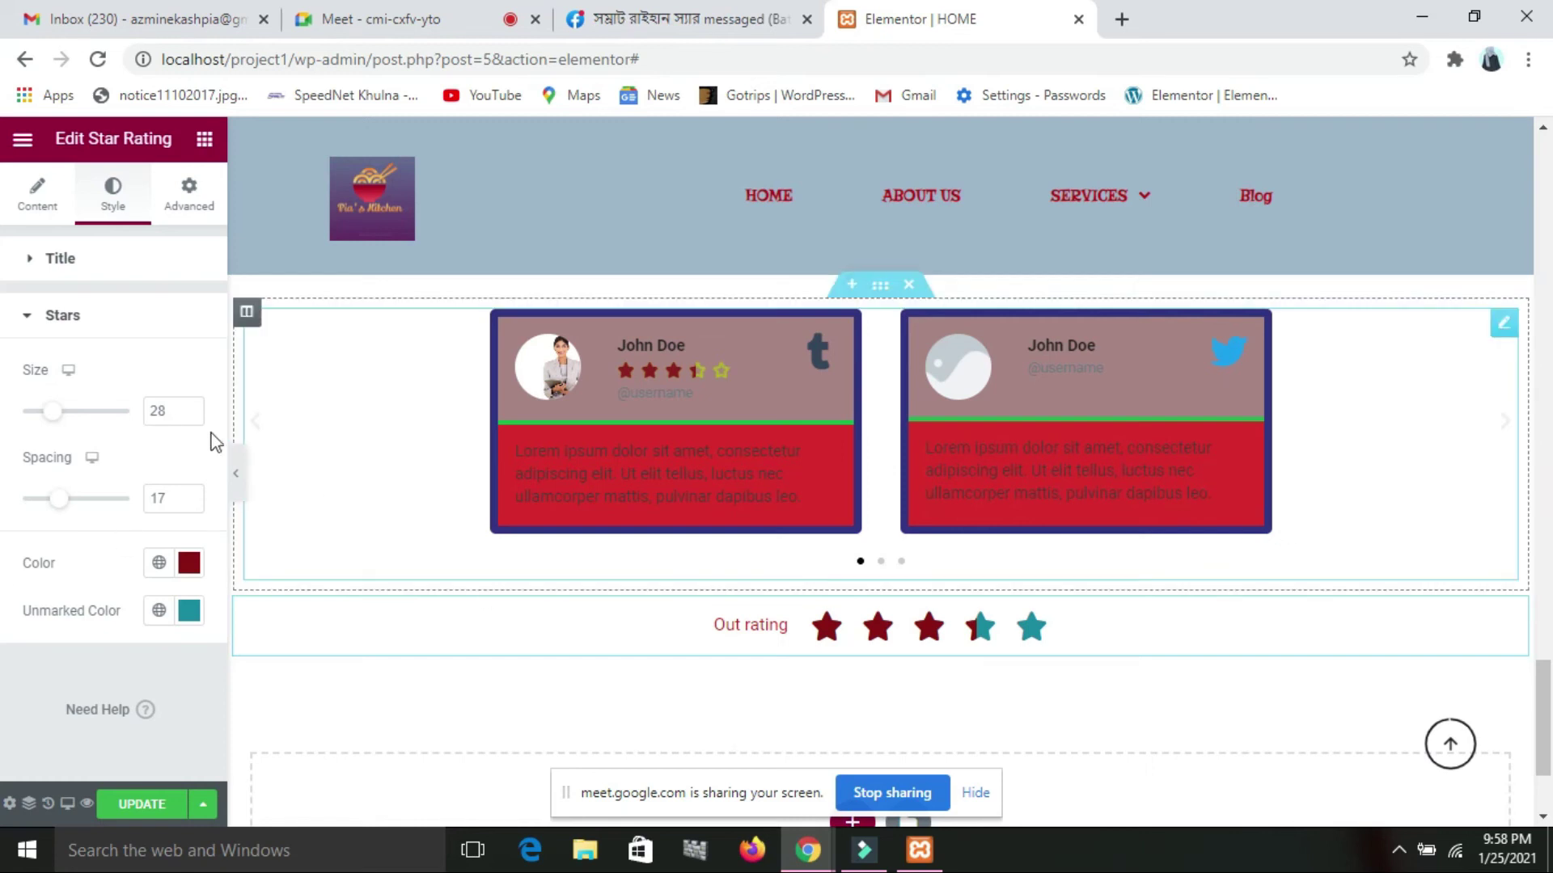
Find the Progress Bar widget and add it directly below the star rating
{"action": "left_click", "coordinate": [204, 139]}
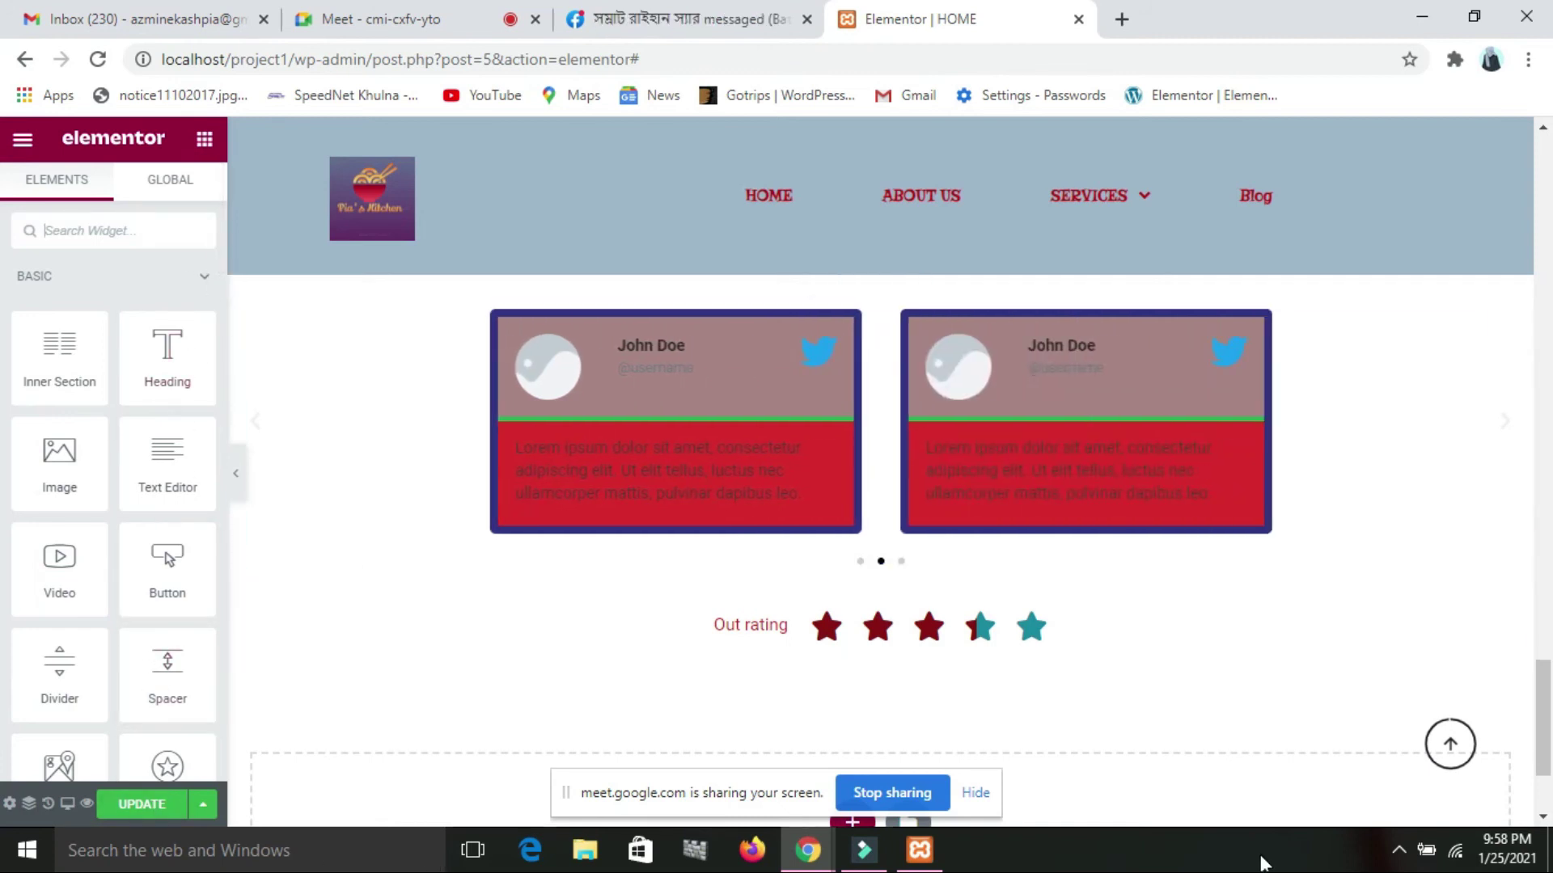
{"action": "type", "text": "p"}
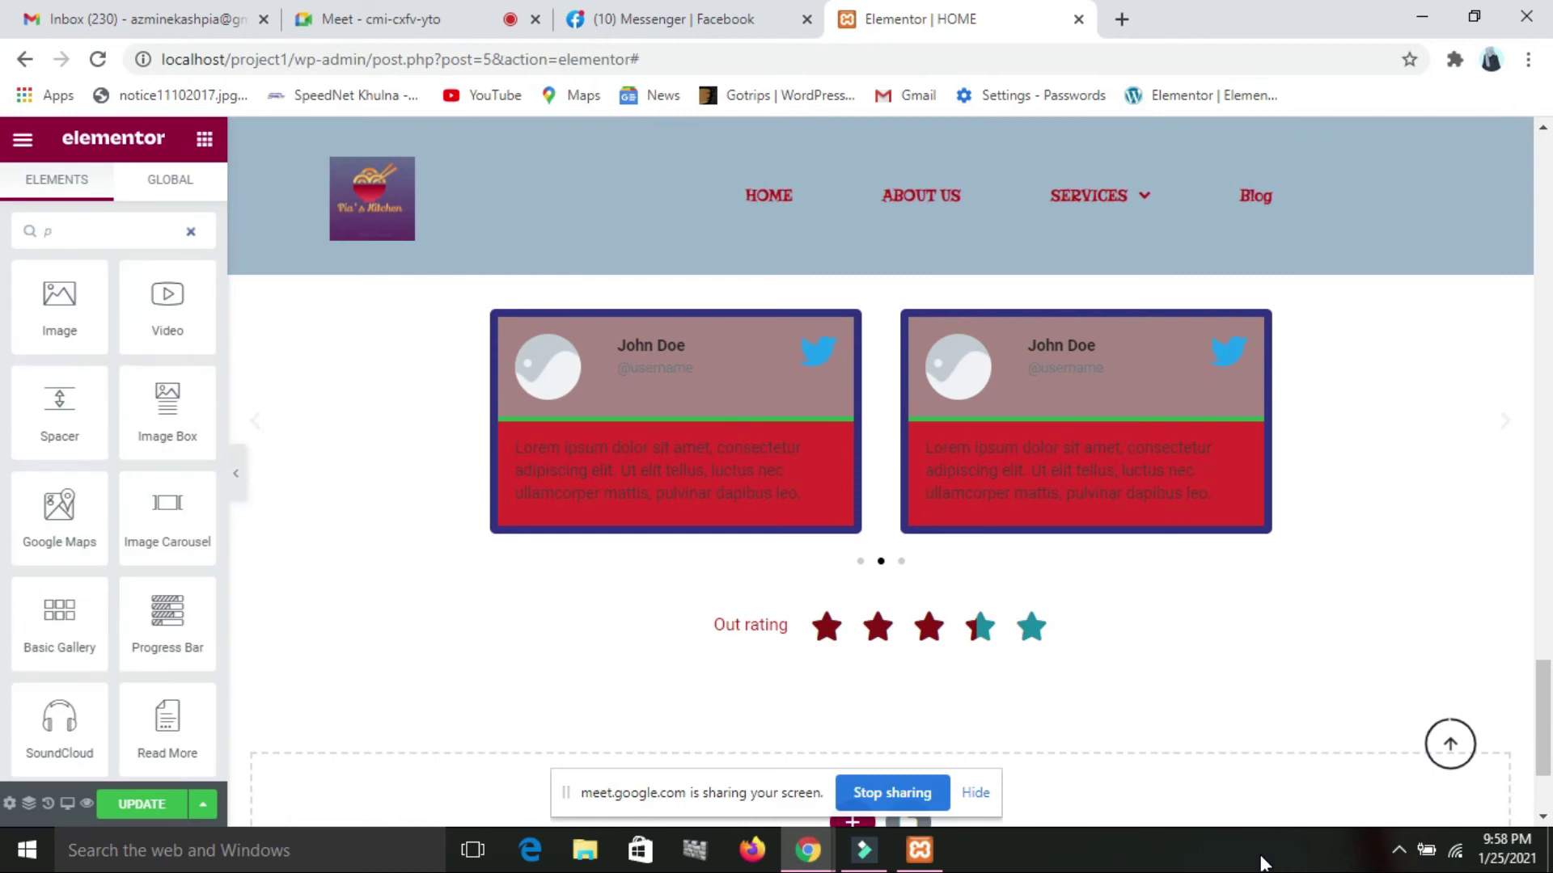
{"action": "type", "text": "r"}
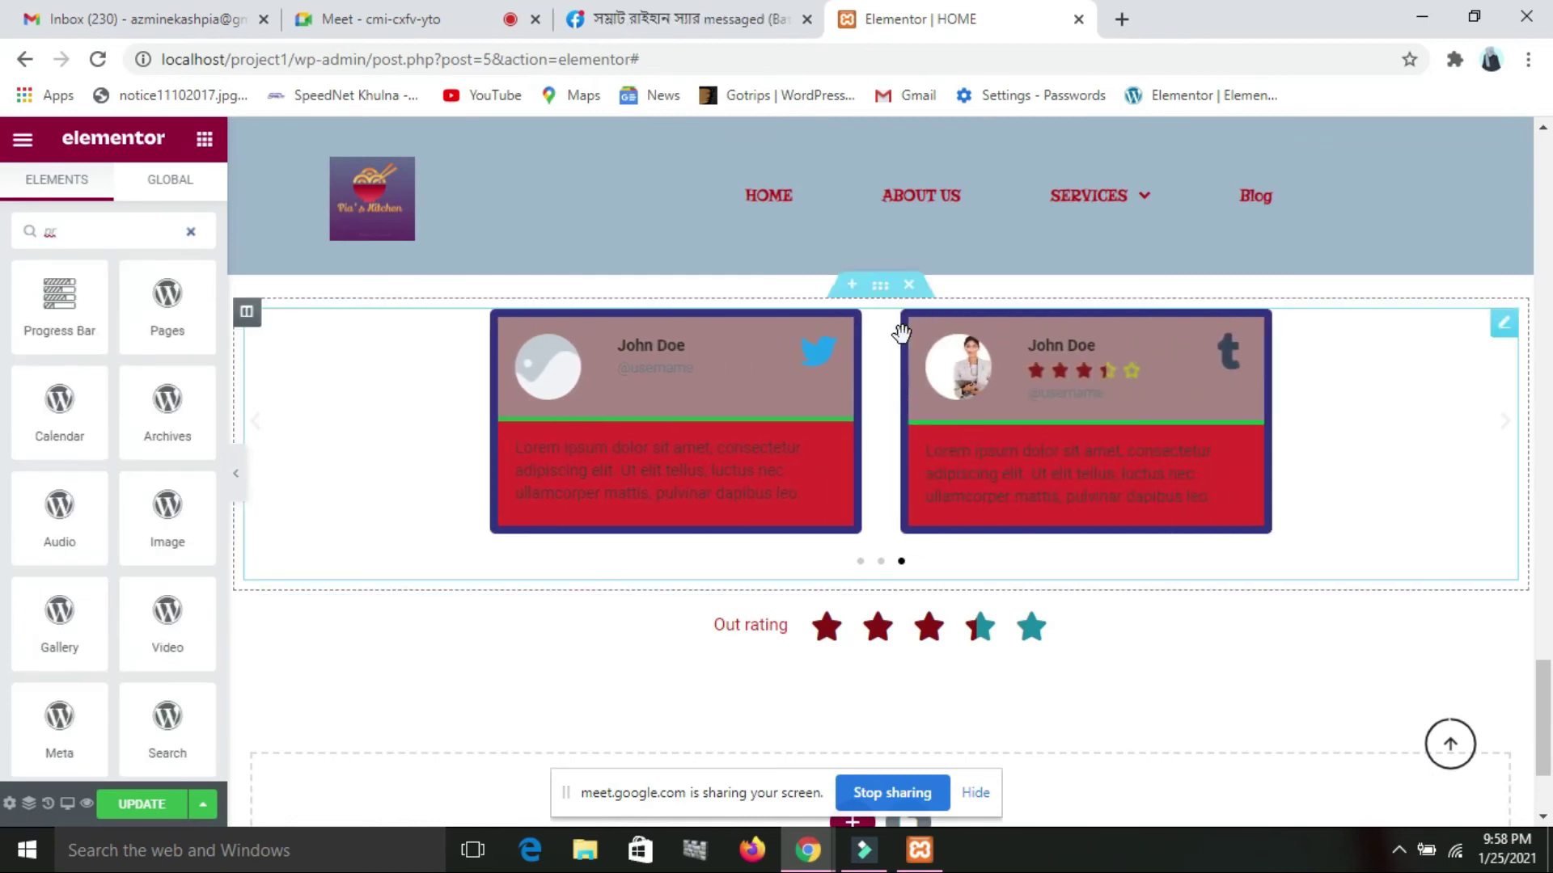
{"action": "left_click_drag", "start_coordinate": [44, 305], "coordinate": [977, 637]}
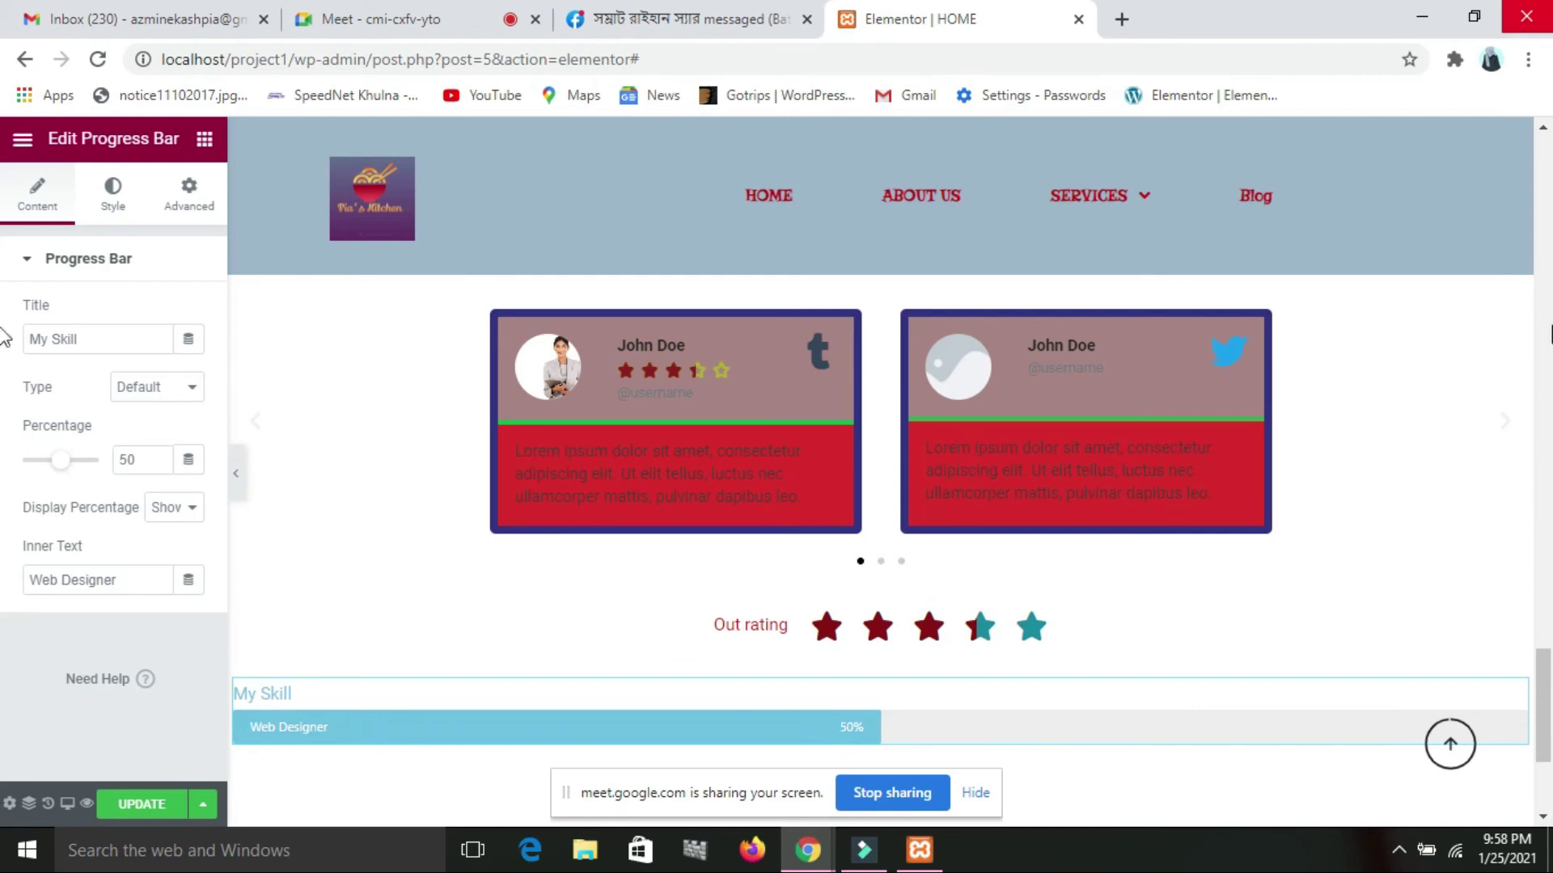
Add a second Progress Bar widget directly below the first one
{"action": "scroll", "coordinate": [1548, 728], "scroll_direction": "down", "scroll_amount": 3}
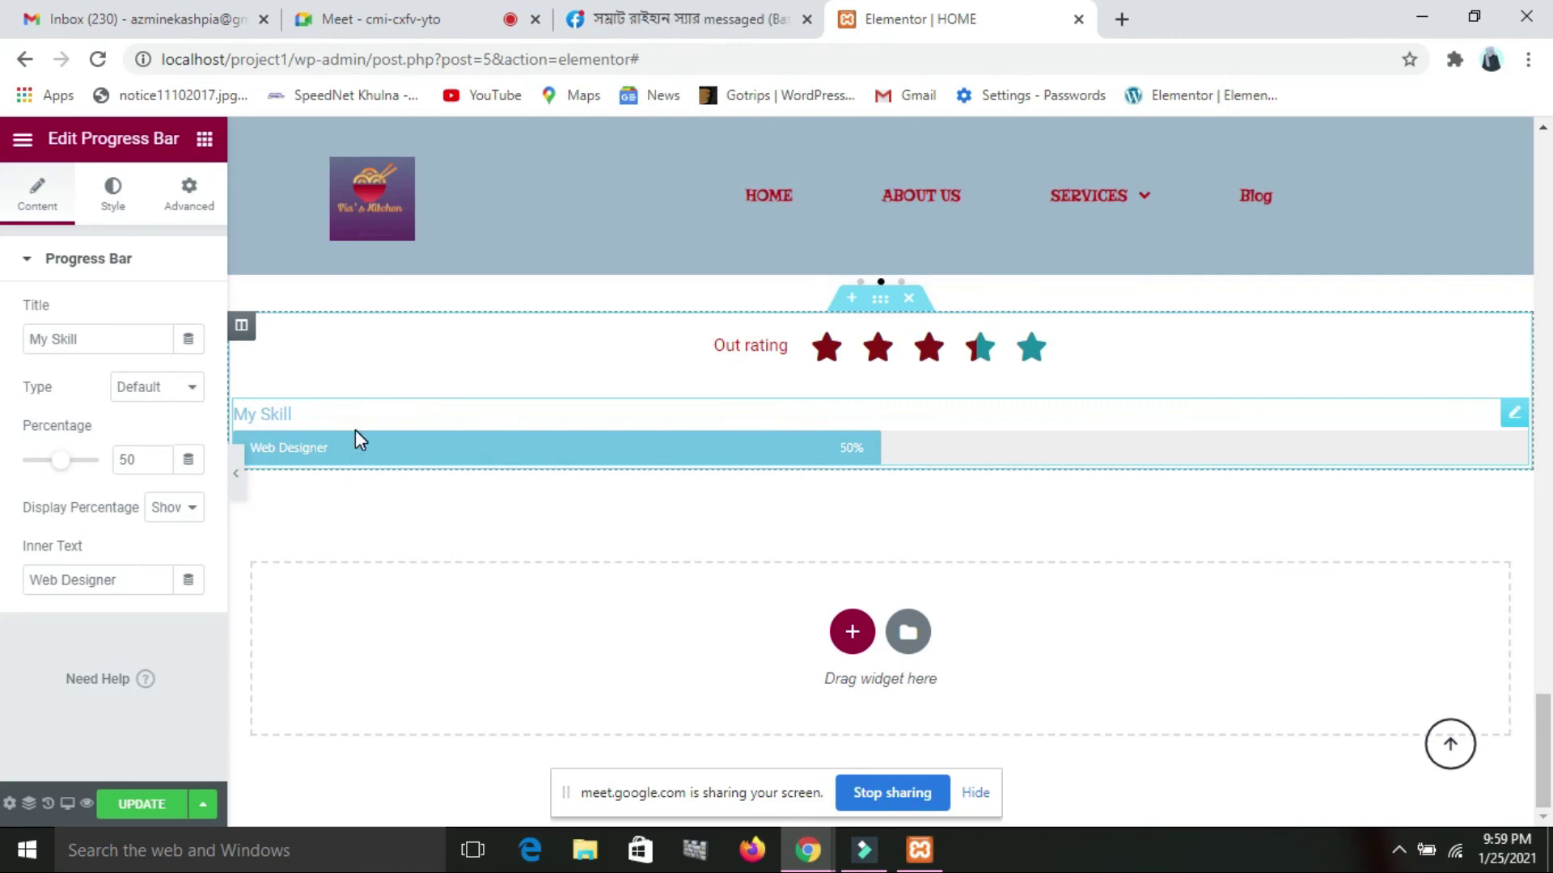
{"action": "left_click", "coordinate": [202, 141]}
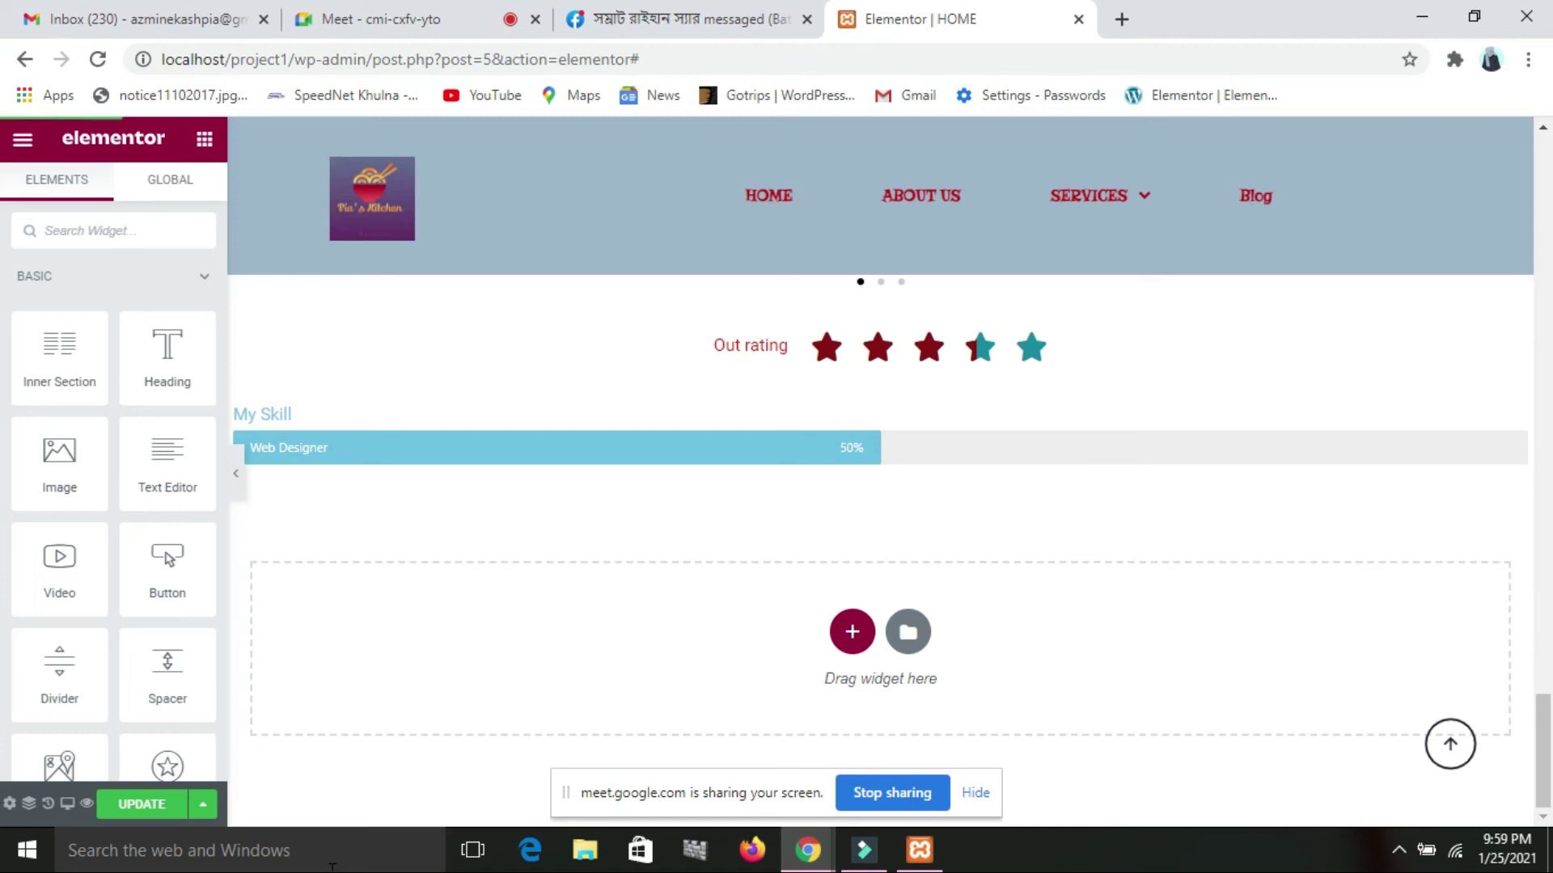
{"action": "type", "text": "pr"}
{"action": "left_click_drag", "start_coordinate": [59, 308], "coordinate": [422, 449]}
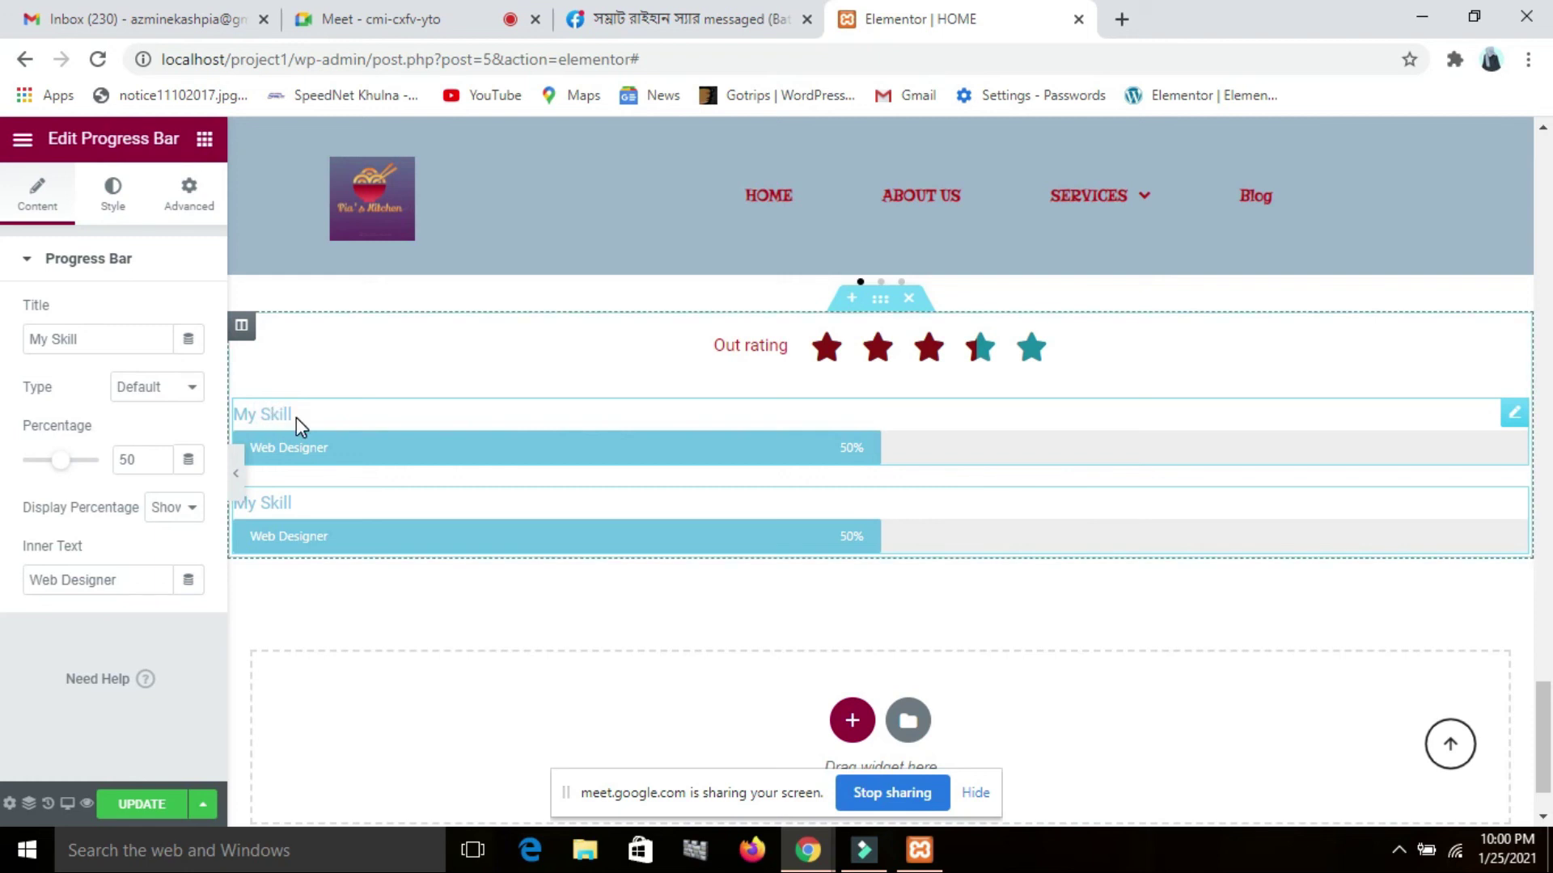
Try the Info, Success and Warning types on the lower progress bar
{"action": "left_click", "coordinate": [186, 388]}
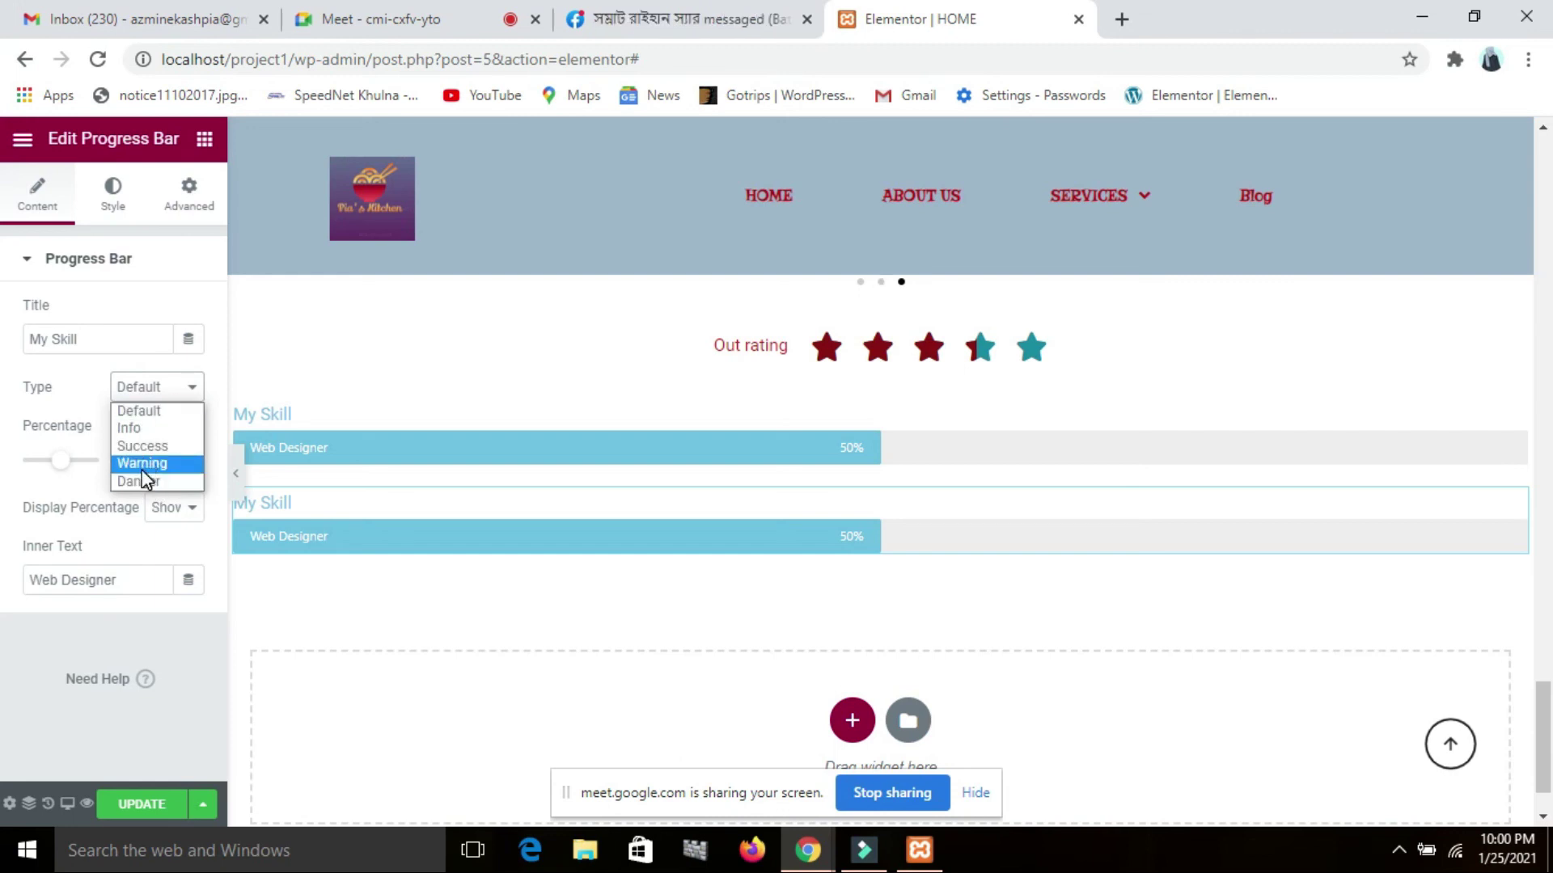
{"action": "left_click", "coordinate": [158, 429]}
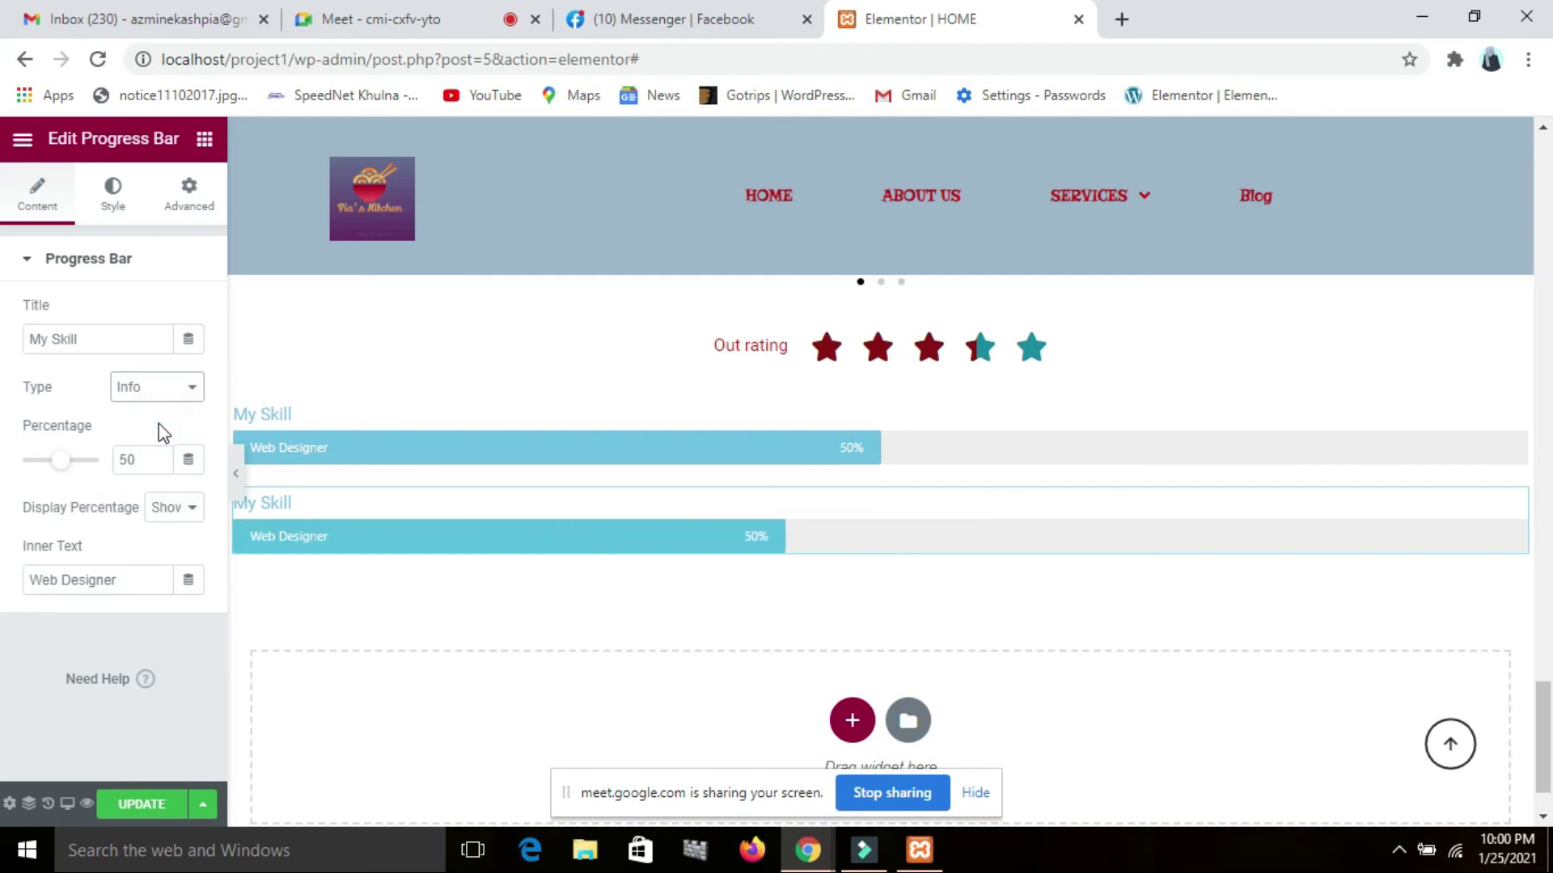
{"action": "left_click", "coordinate": [194, 393]}
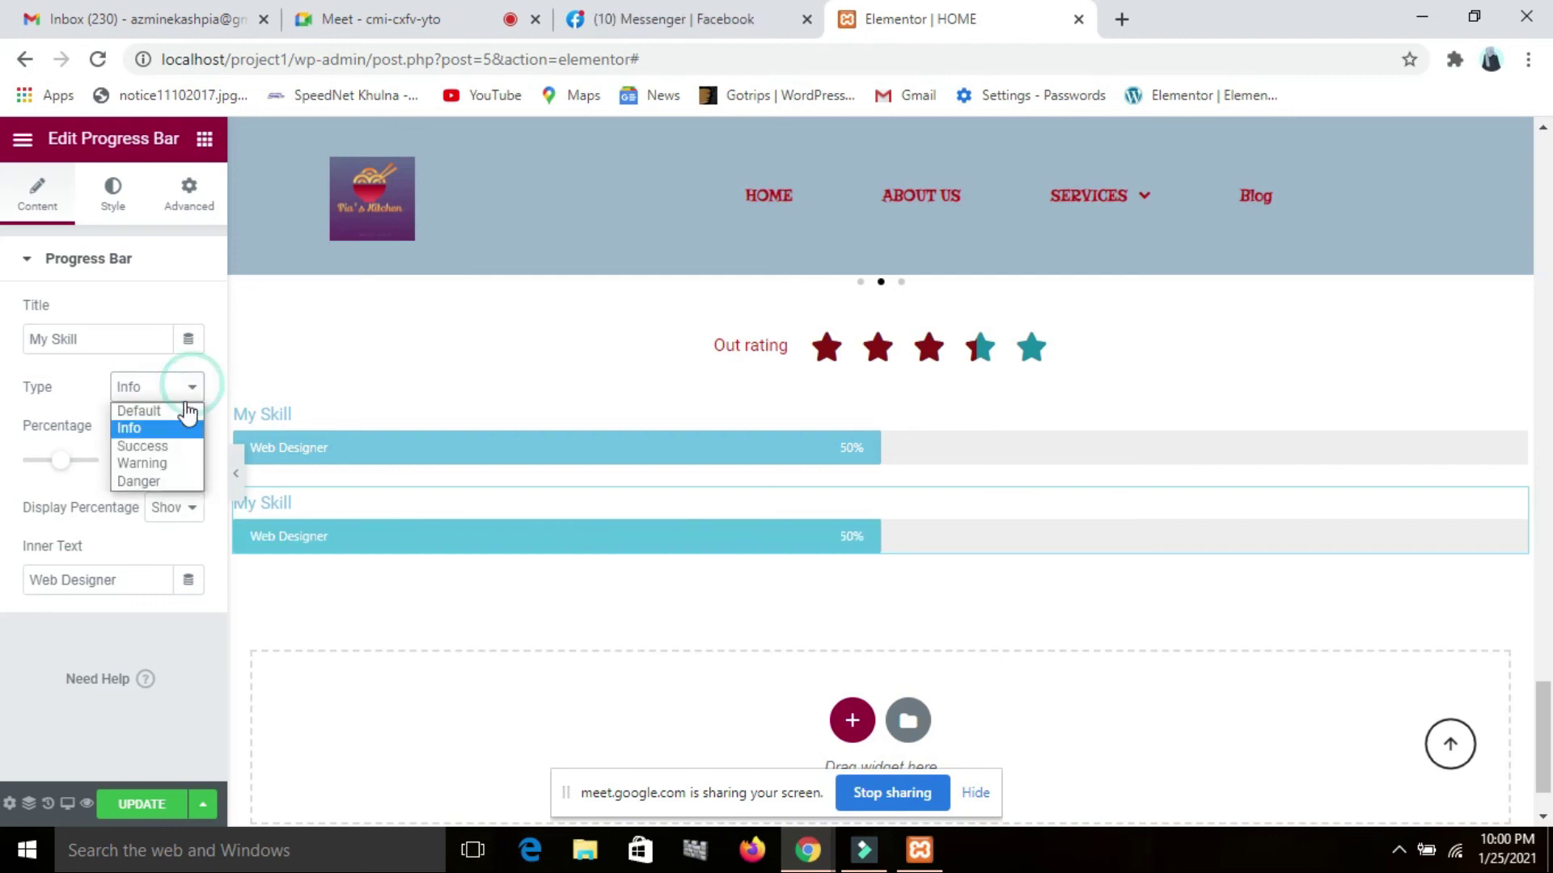
{"action": "left_click", "coordinate": [157, 451]}
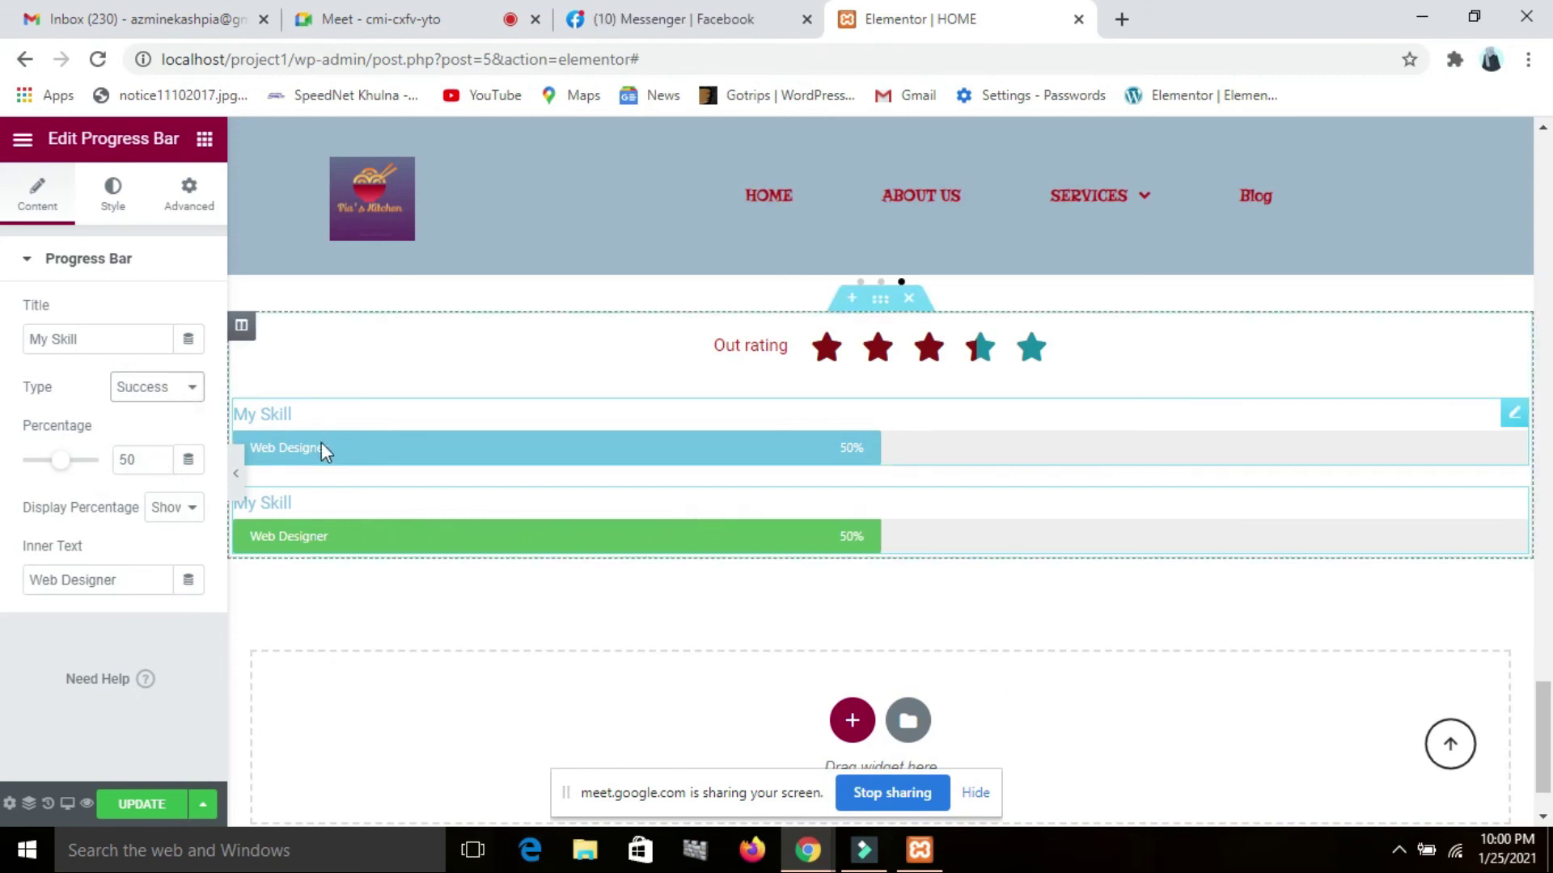
{"action": "left_click", "coordinate": [192, 391]}
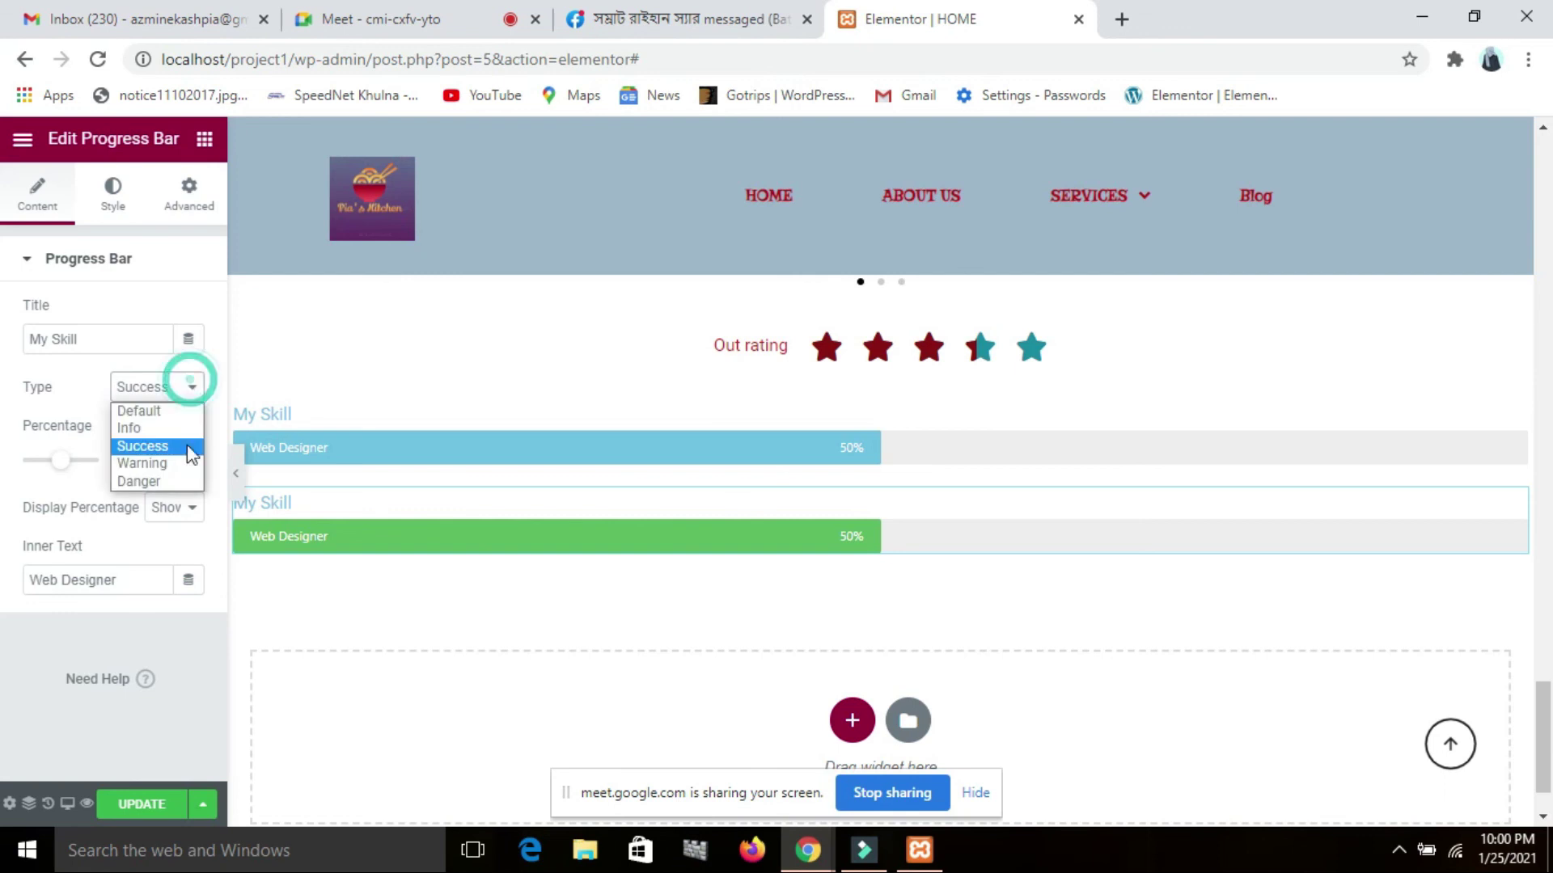
{"action": "left_click", "coordinate": [162, 462]}
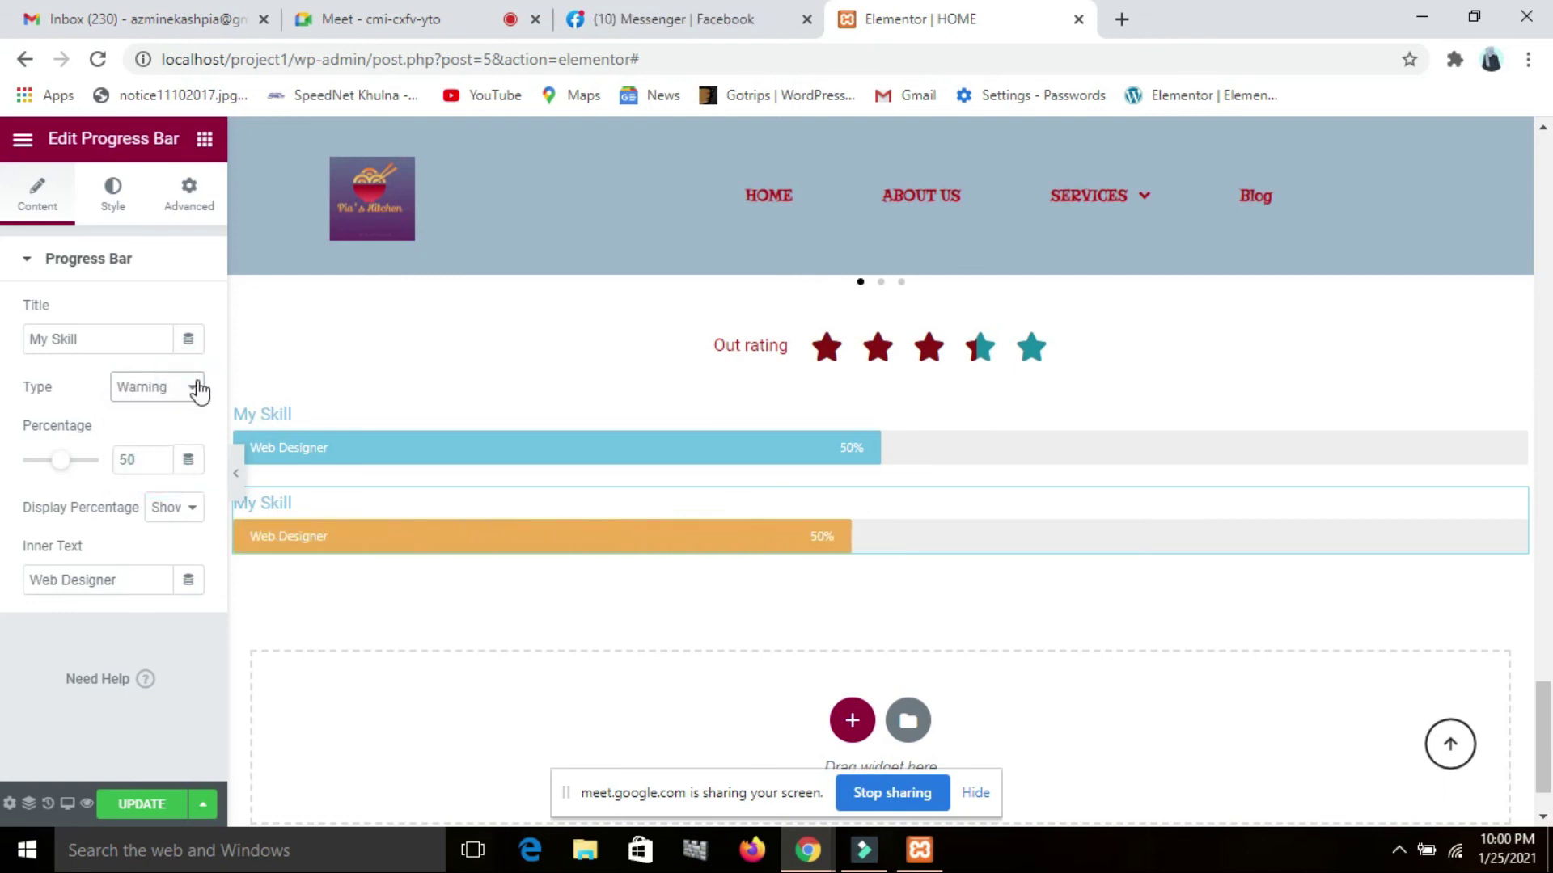
Configure the lower progress bar as Danger type at 68 percent with its percentage display hidden
{"action": "left_click", "coordinate": [192, 387]}
{"action": "left_click", "coordinate": [128, 480]}
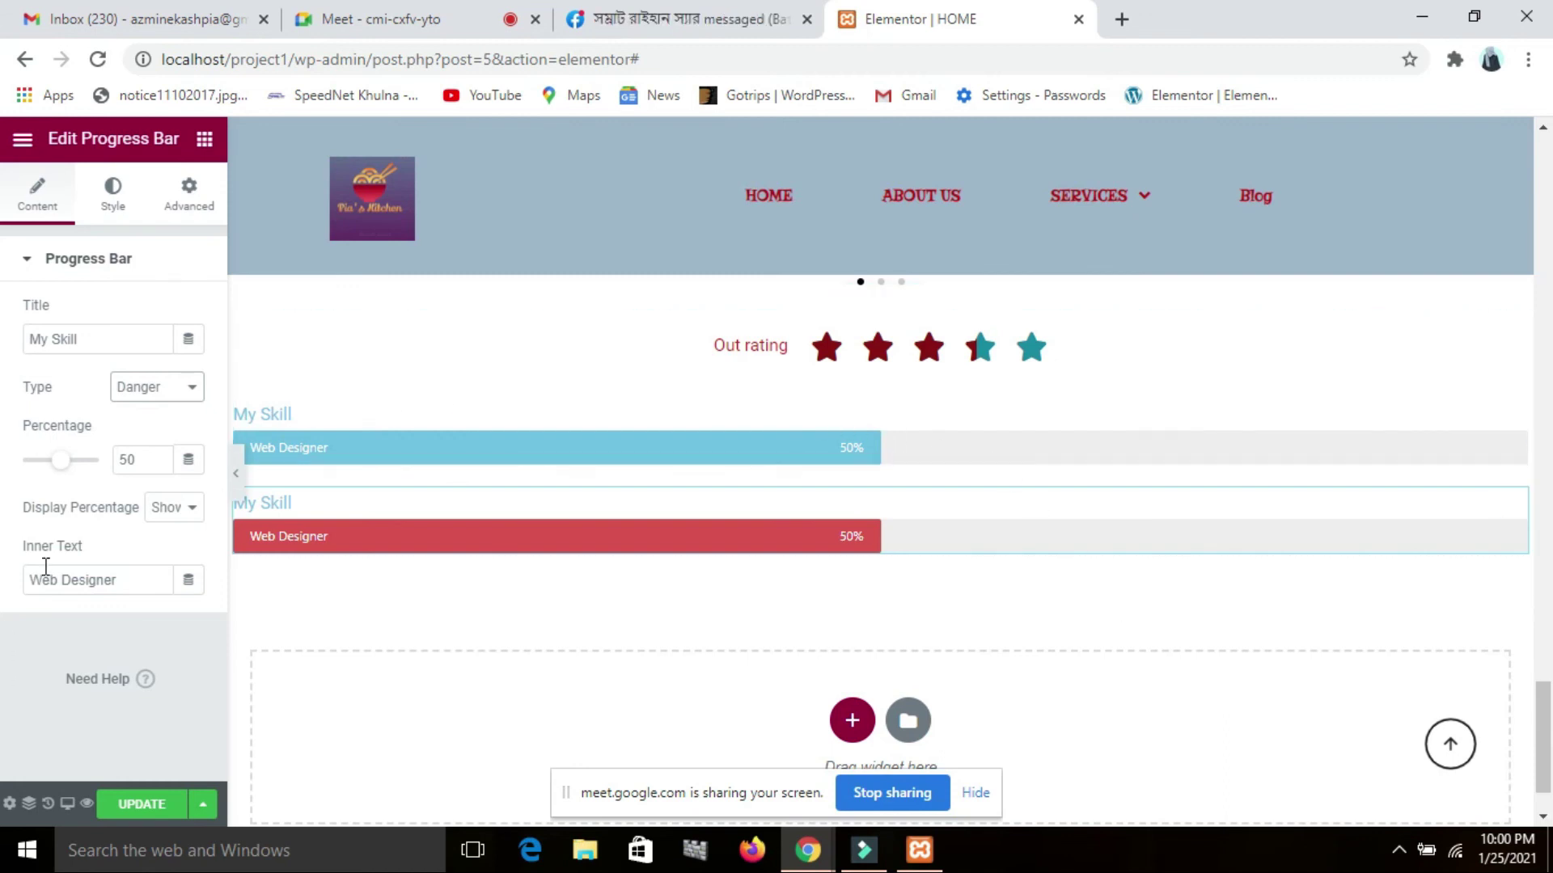
{"action": "mouse_move", "coordinate": [65, 463]}
{"action": "left_mouse_down"}
{"action": "mouse_move", "coordinate": [103, 467]}
{"action": "mouse_move", "coordinate": [63, 473]}
{"action": "left_mouse_up"}
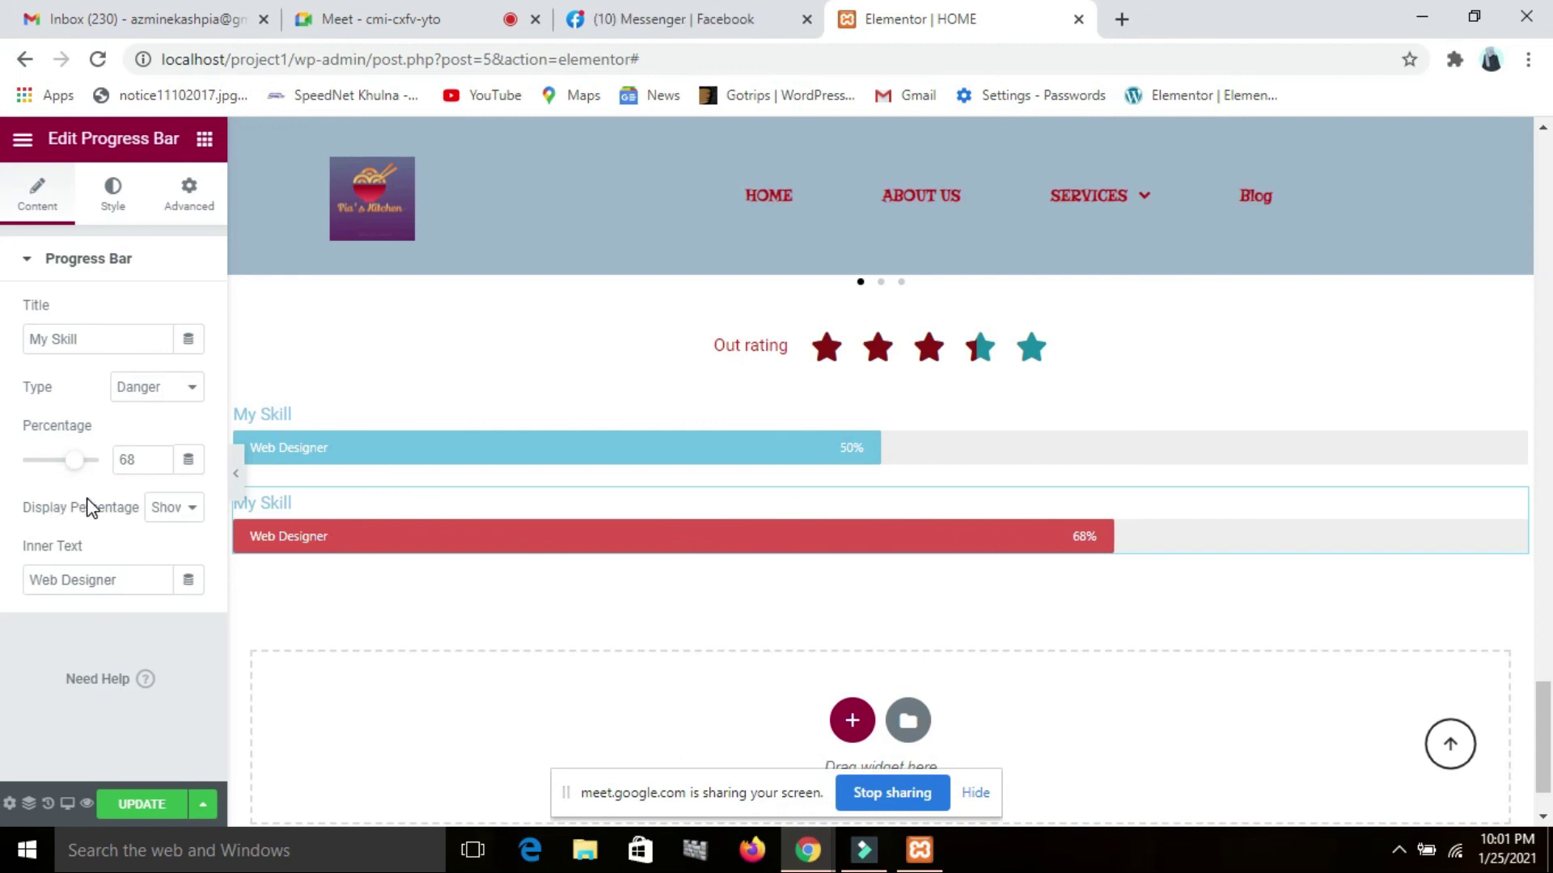
{"action": "left_click", "coordinate": [192, 507]}
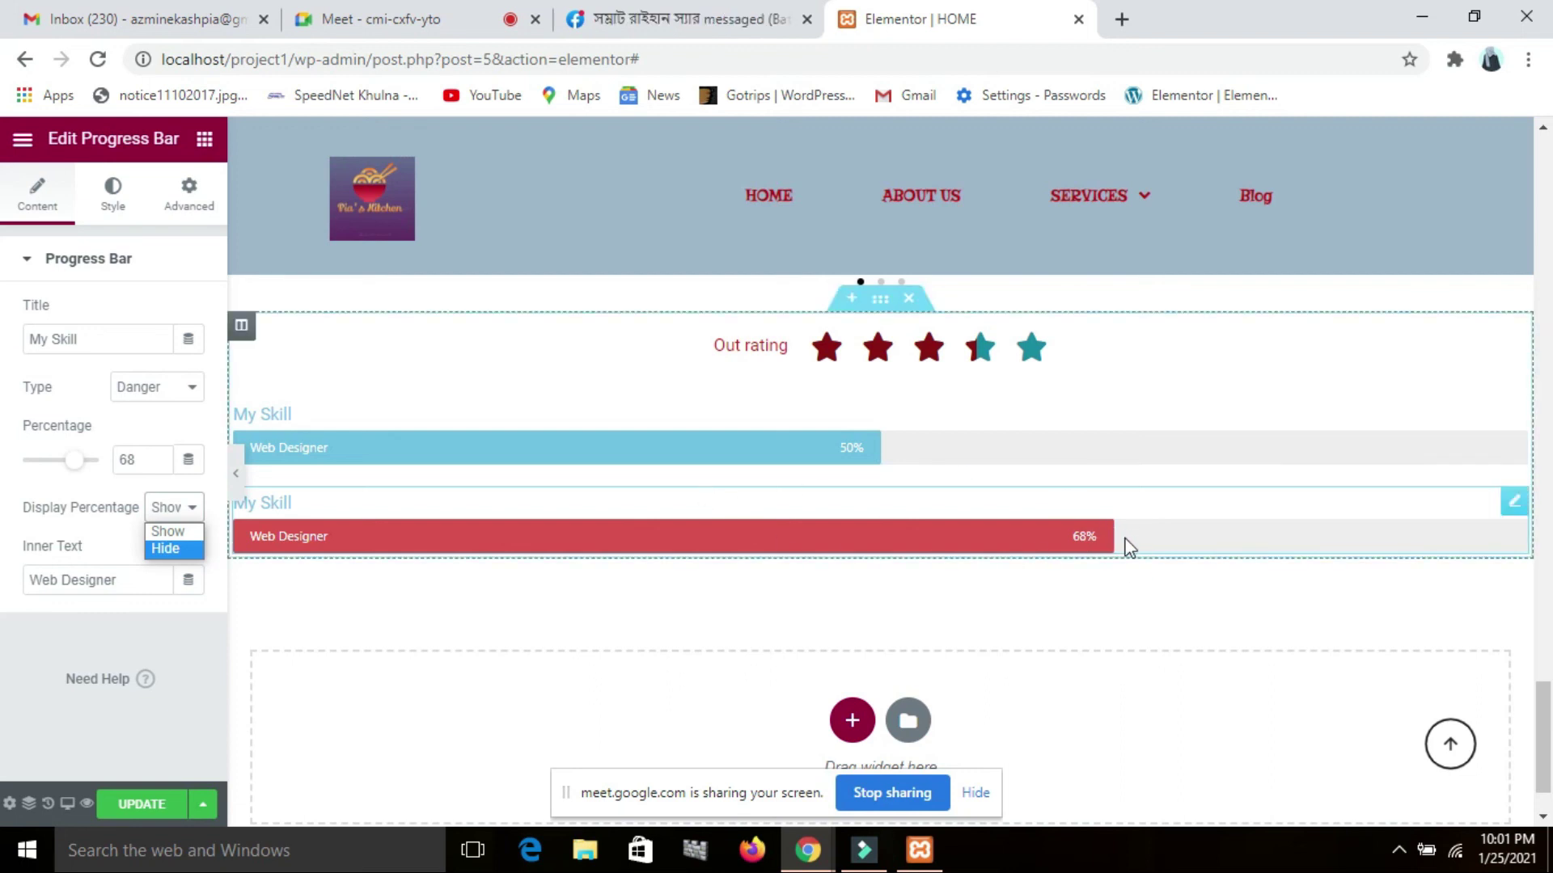
{"action": "left_click", "coordinate": [166, 548]}
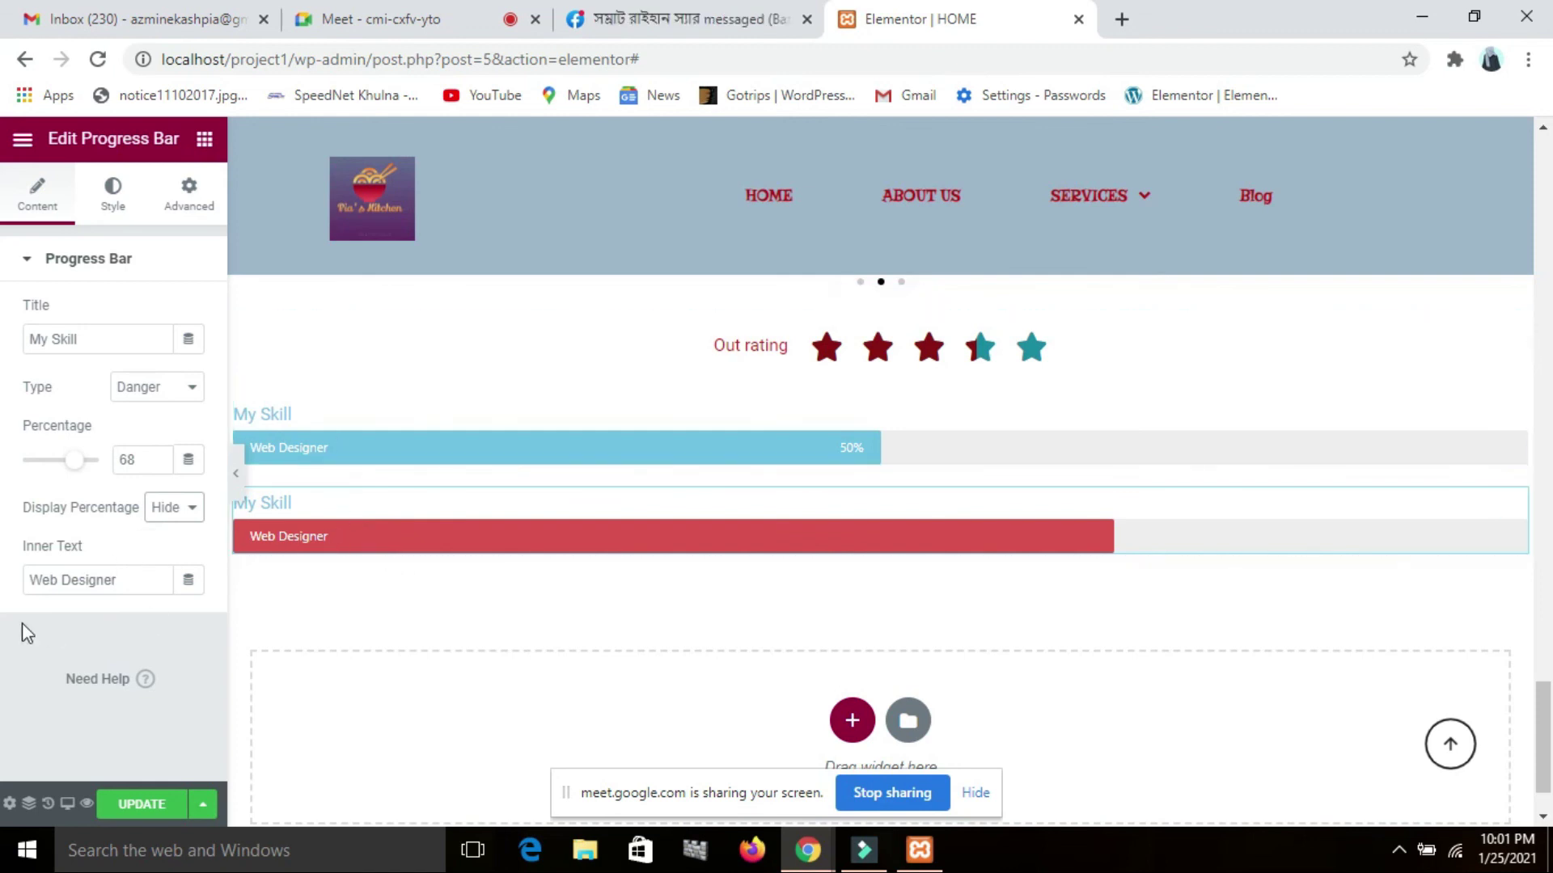
Replace the lower progress bar's inner text with "Wordpress"
{"action": "left_click", "coordinate": [126, 577]}
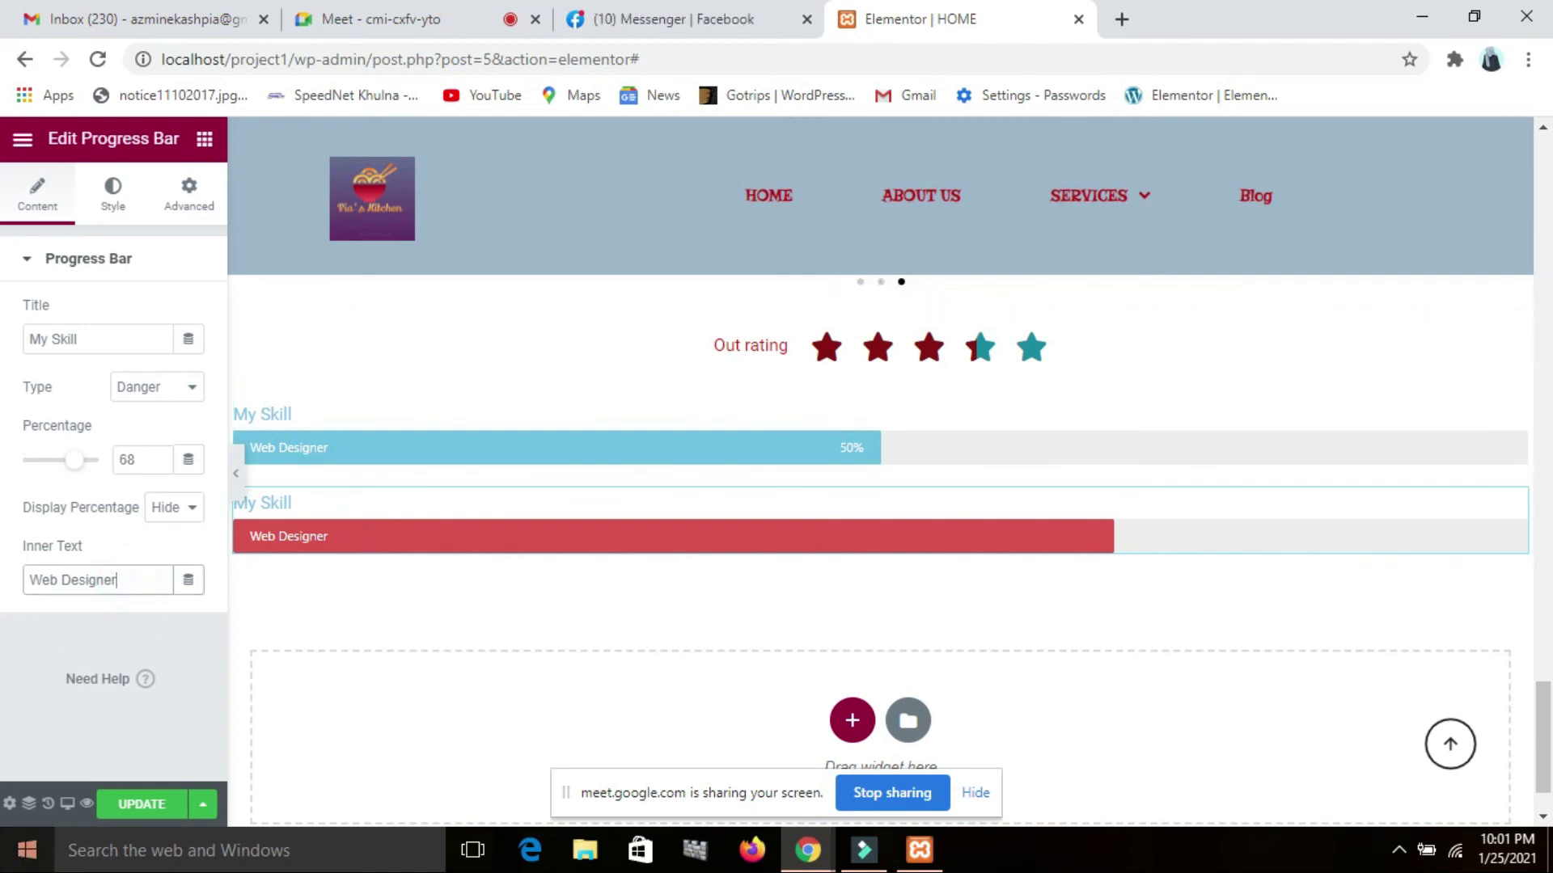
{"action": "key", "text": "BackSpace"}
{"action": "key", "text": "BackSpace"}
{"action": "key", "text": "BackSpace"}
{"action": "key", "text": "BackSpace"}
{"action": "key", "text": "BackSpace"}
{"action": "key", "text": "BackSpace"}
{"action": "key", "text": "BackSpace"}
{"action": "key", "text": "BackSpace"}
{"action": "key", "text": "BackSpace"}
{"action": "key", "text": "BackSpace"}
{"action": "key", "text": "BackSpace"}
{"action": "key", "text": "BackSpace"}
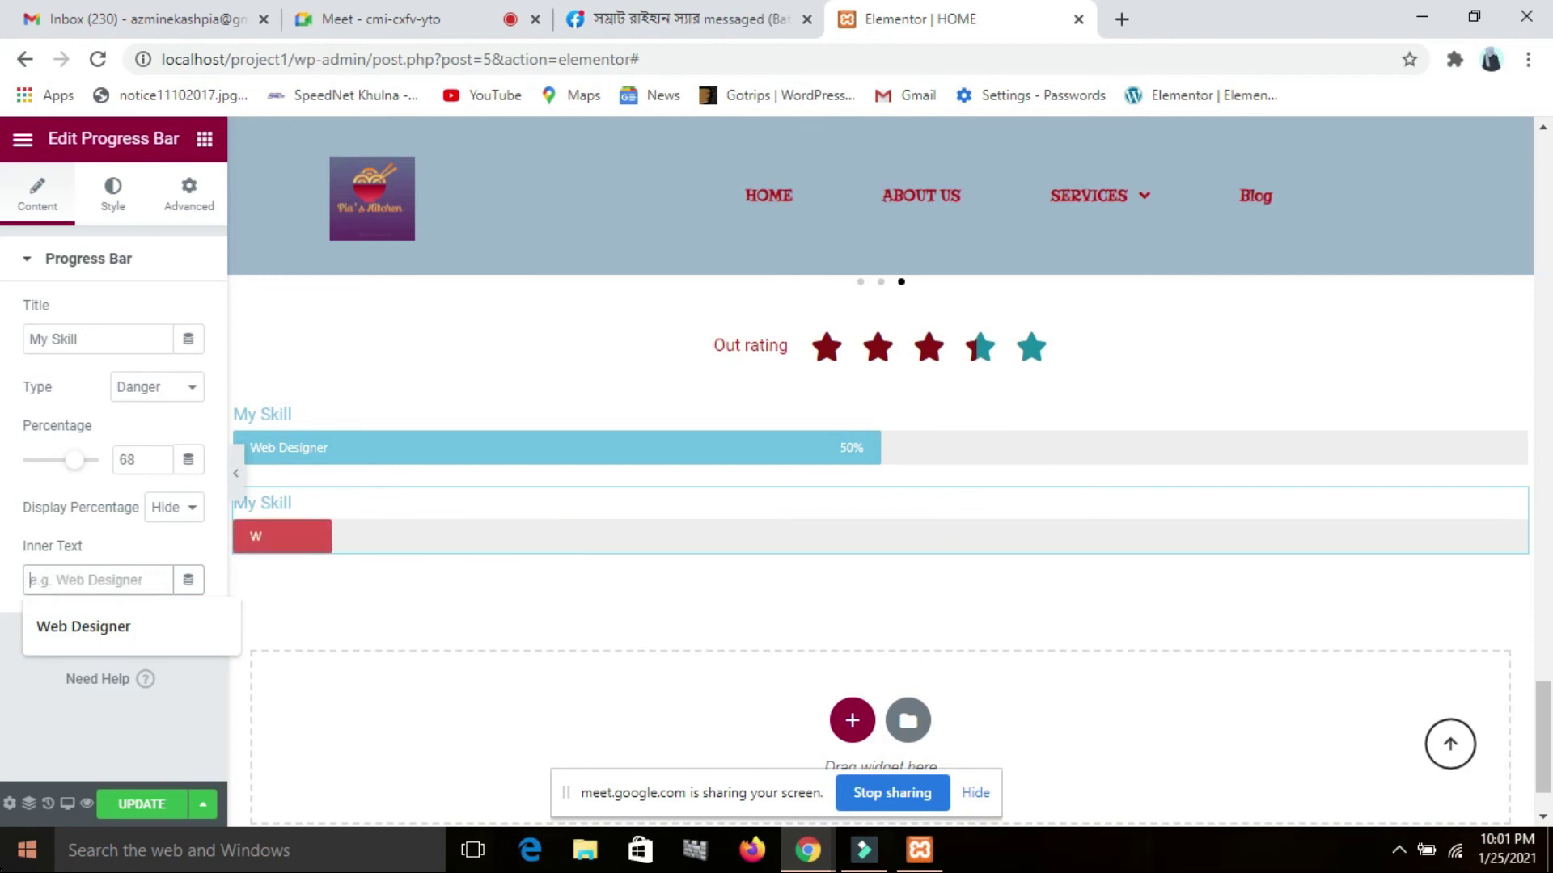
{"action": "type", "text": "Wo"}
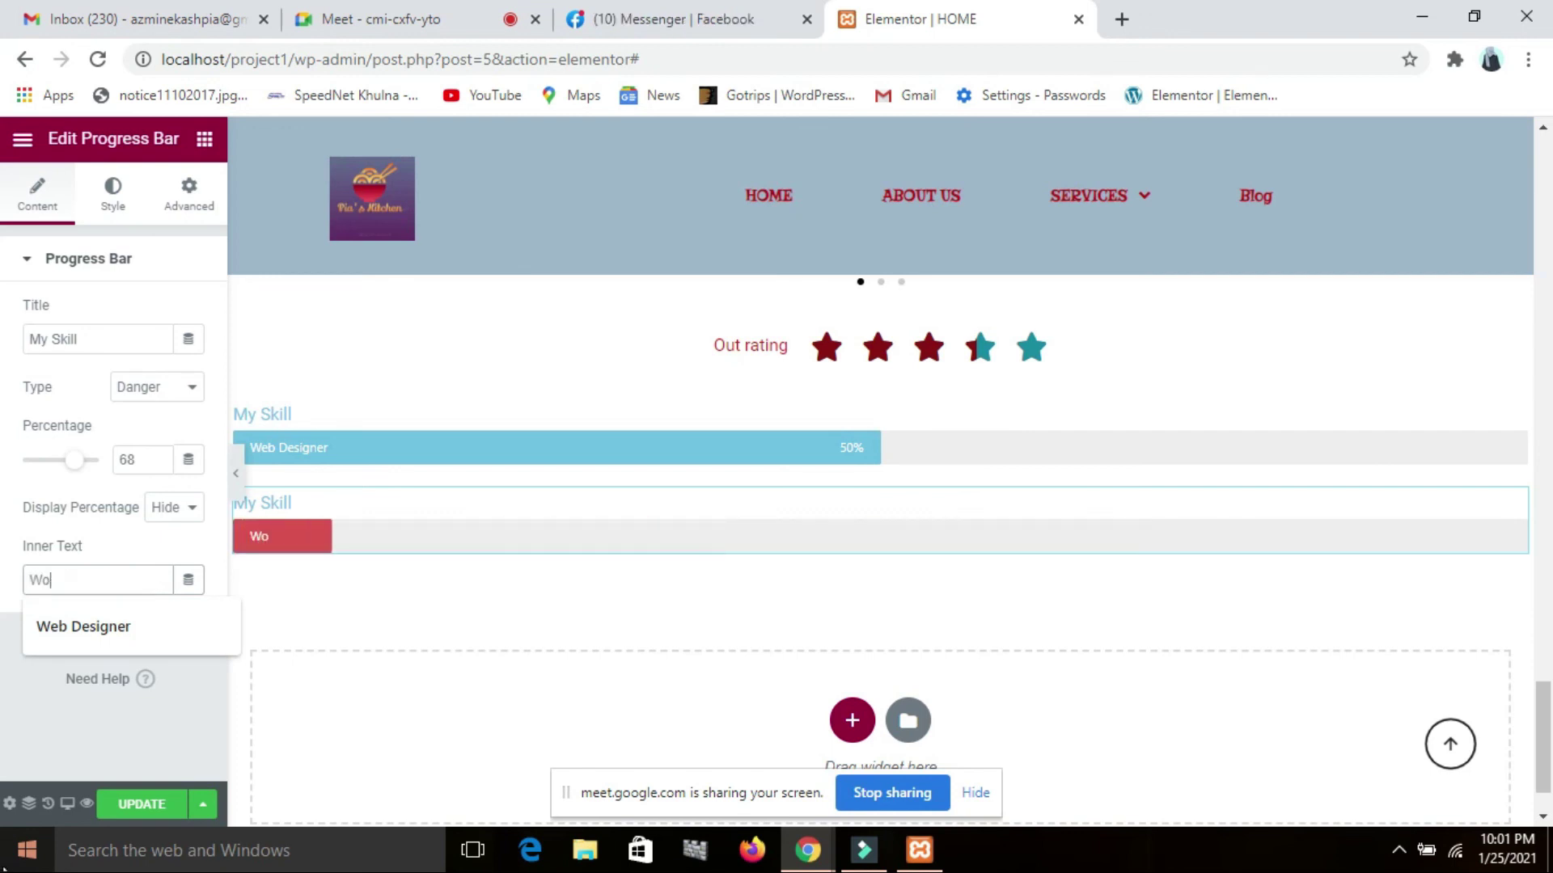
{"action": "type", "text": "rdpress"}
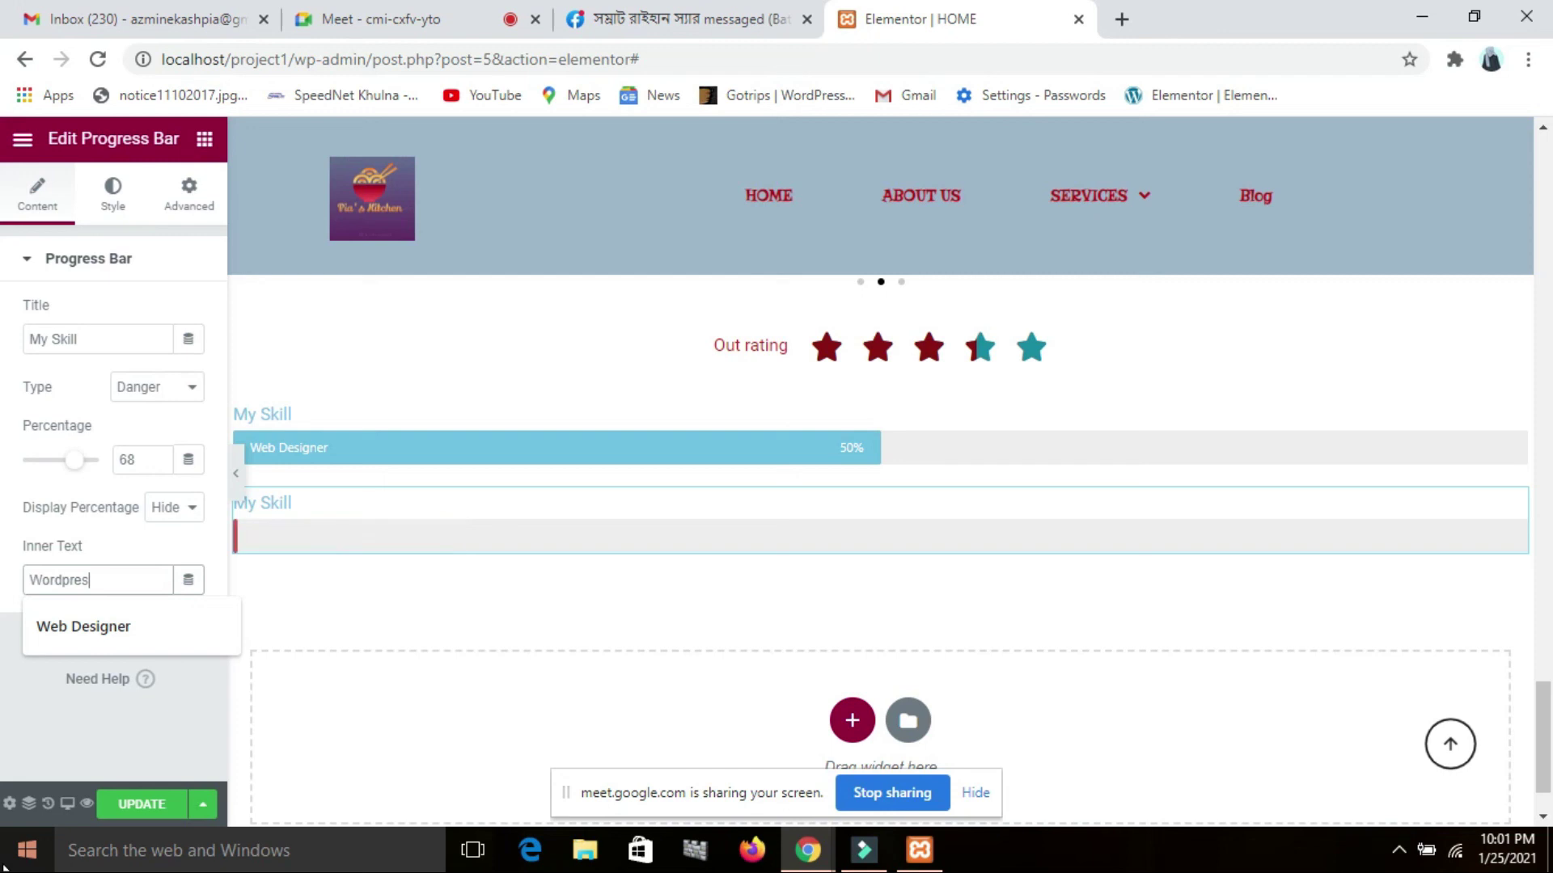
{"action": "left_click", "coordinate": [57, 713]}
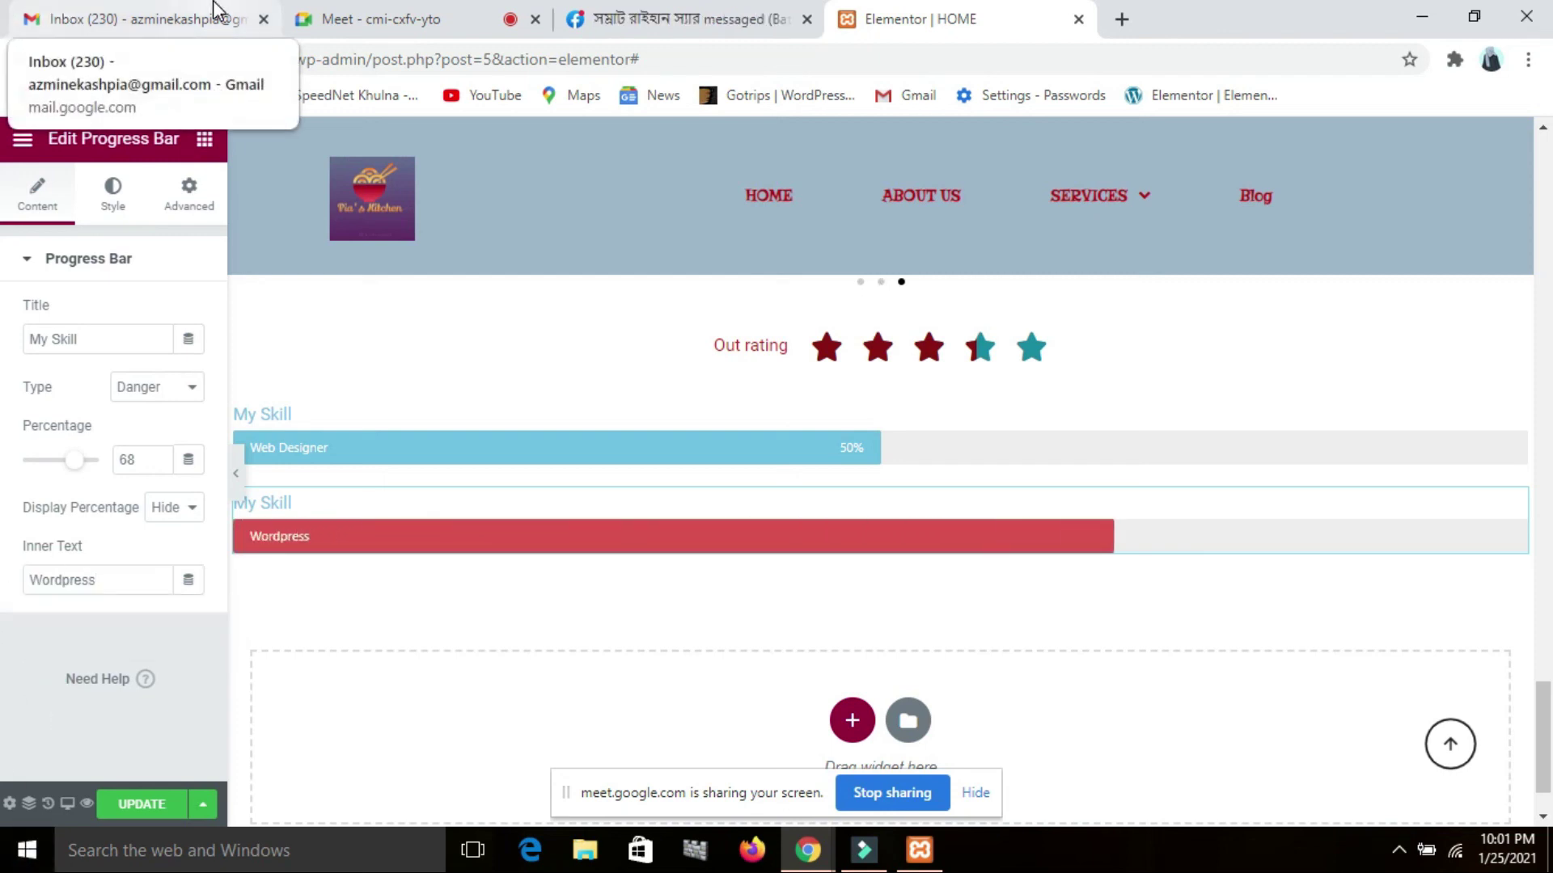
Set the lower progress bar's fill color to pink (#E46EC3) and its background color to red (#DB2727)
{"action": "left_click", "coordinate": [114, 188]}
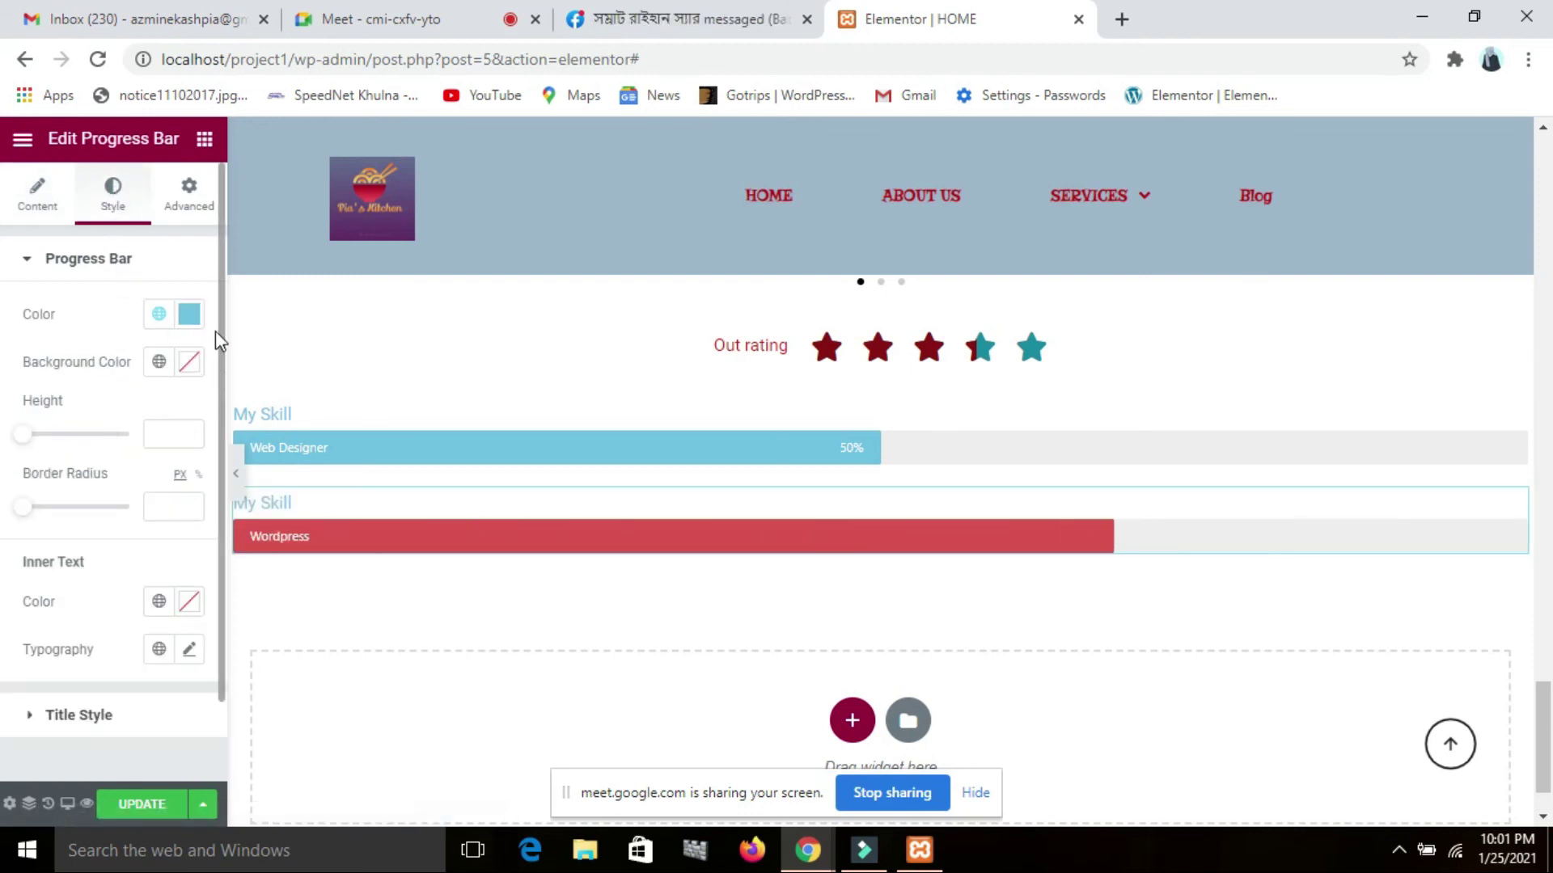
{"action": "left_click", "coordinate": [190, 315]}
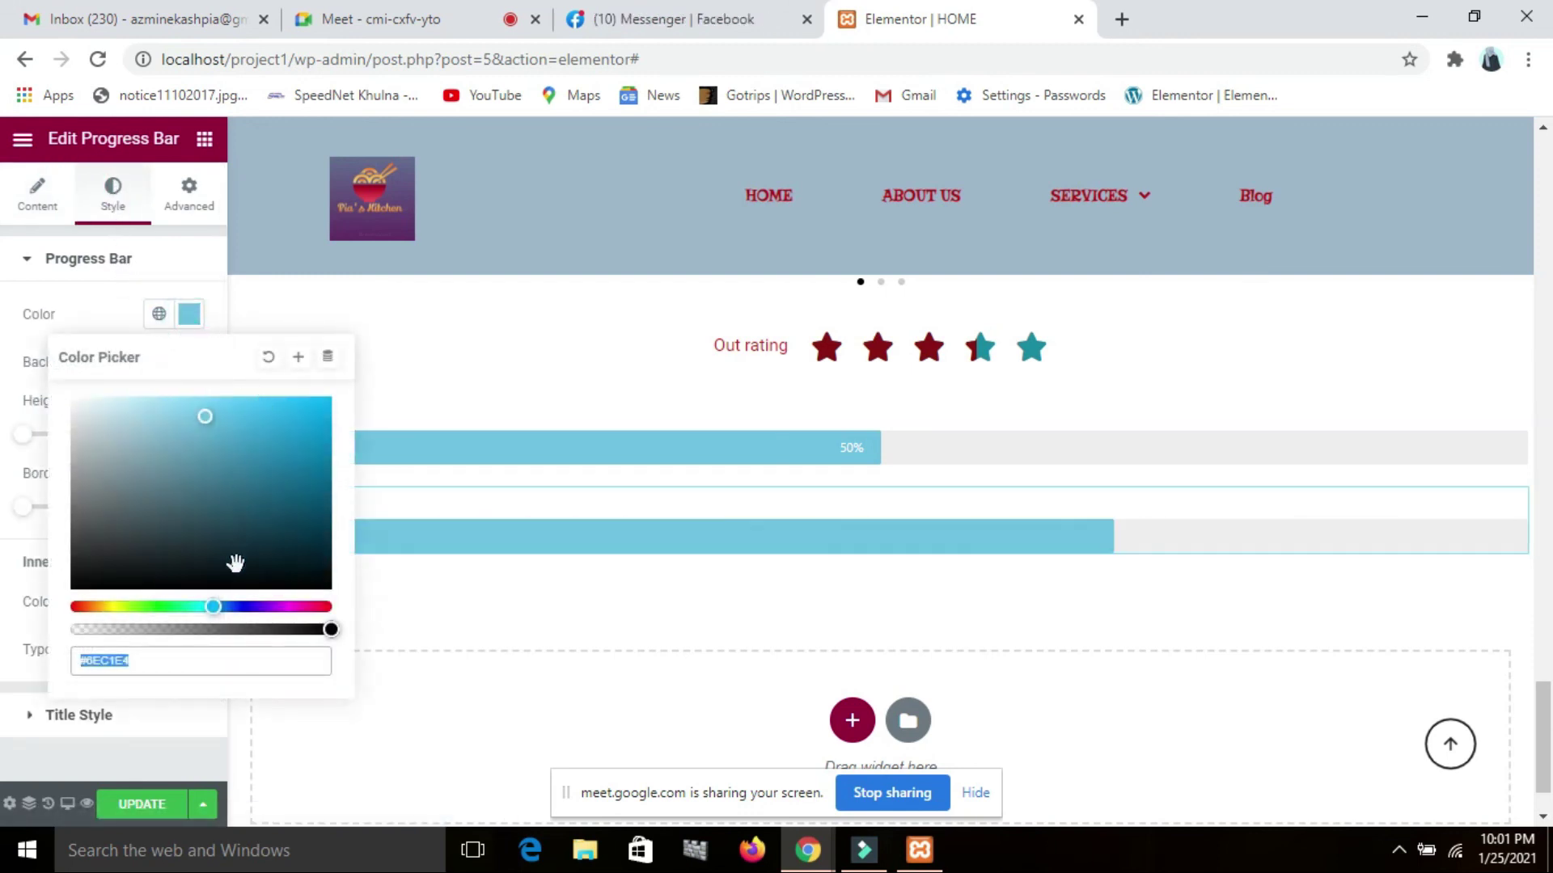
{"action": "left_click", "coordinate": [300, 607]}
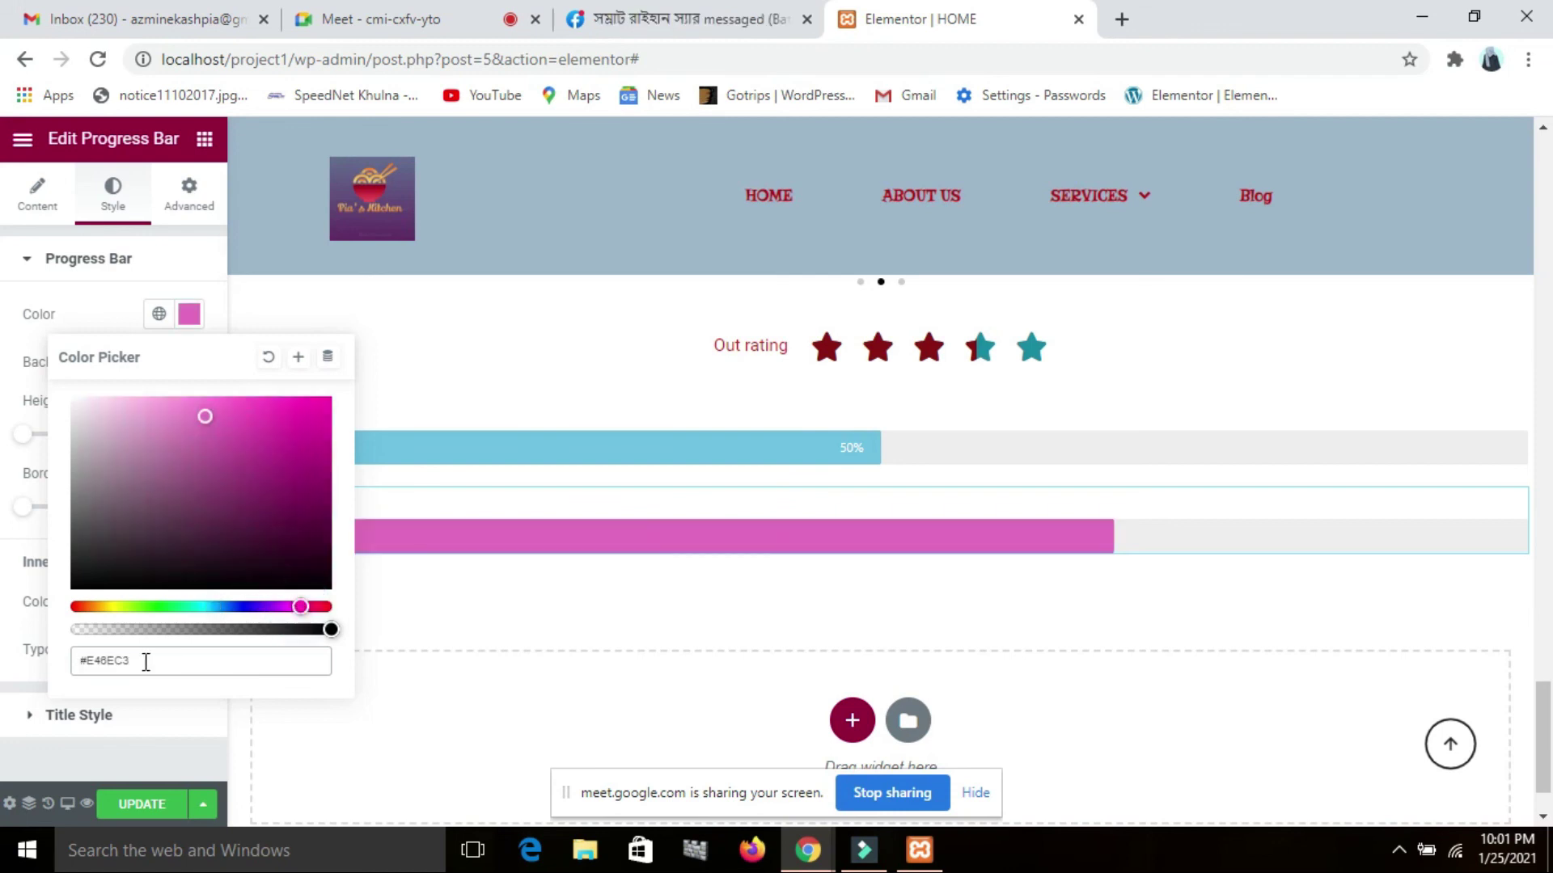
{"action": "left_click", "coordinate": [87, 317]}
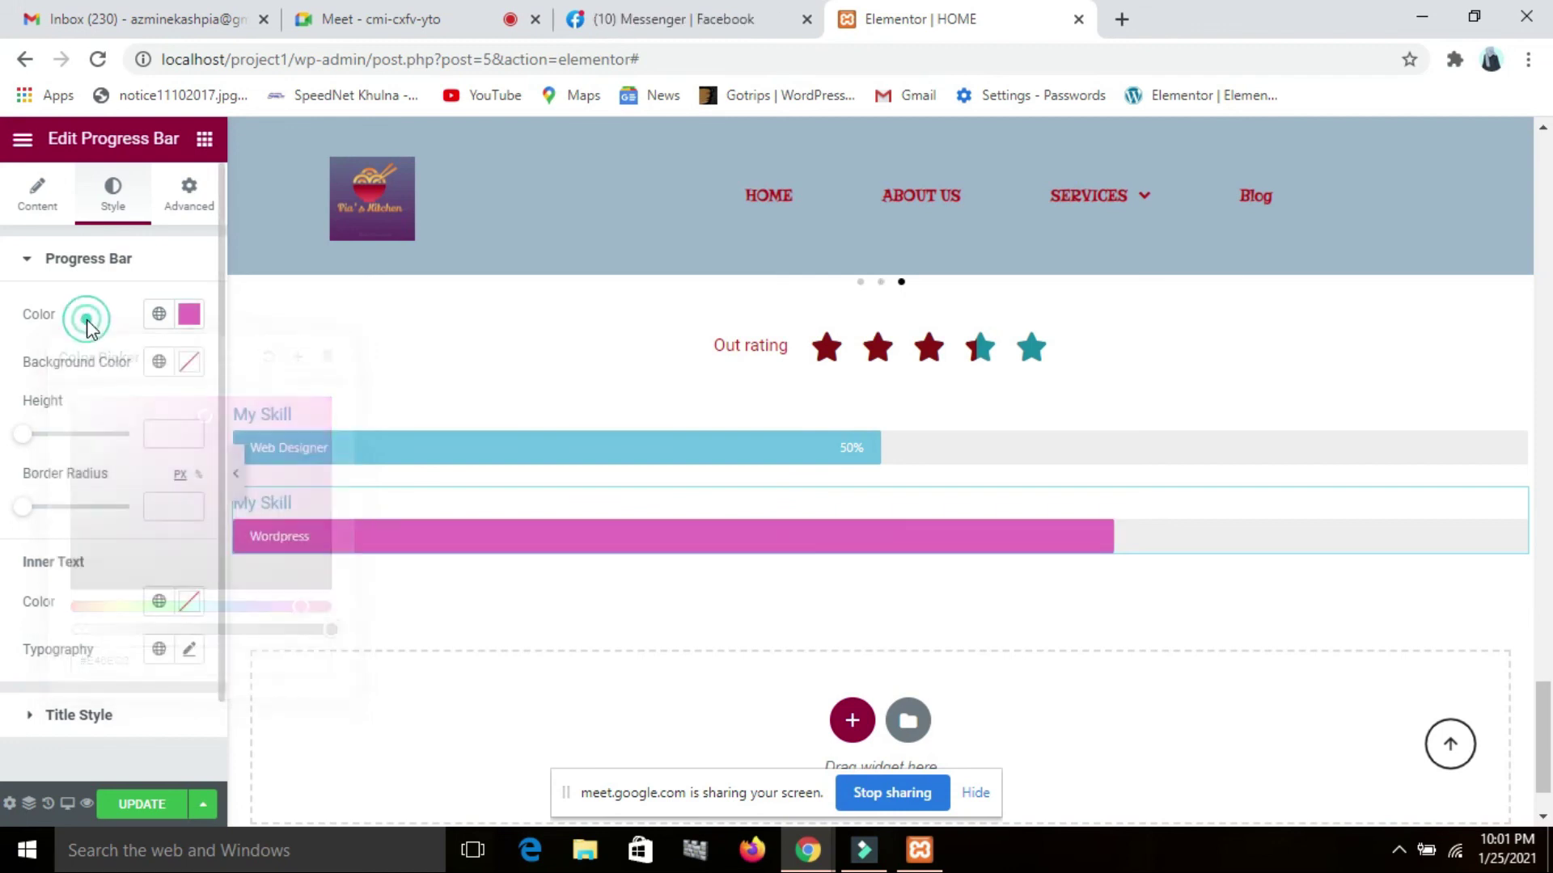
{"action": "left_click", "coordinate": [192, 372]}
{"action": "left_click", "coordinate": [284, 469]}
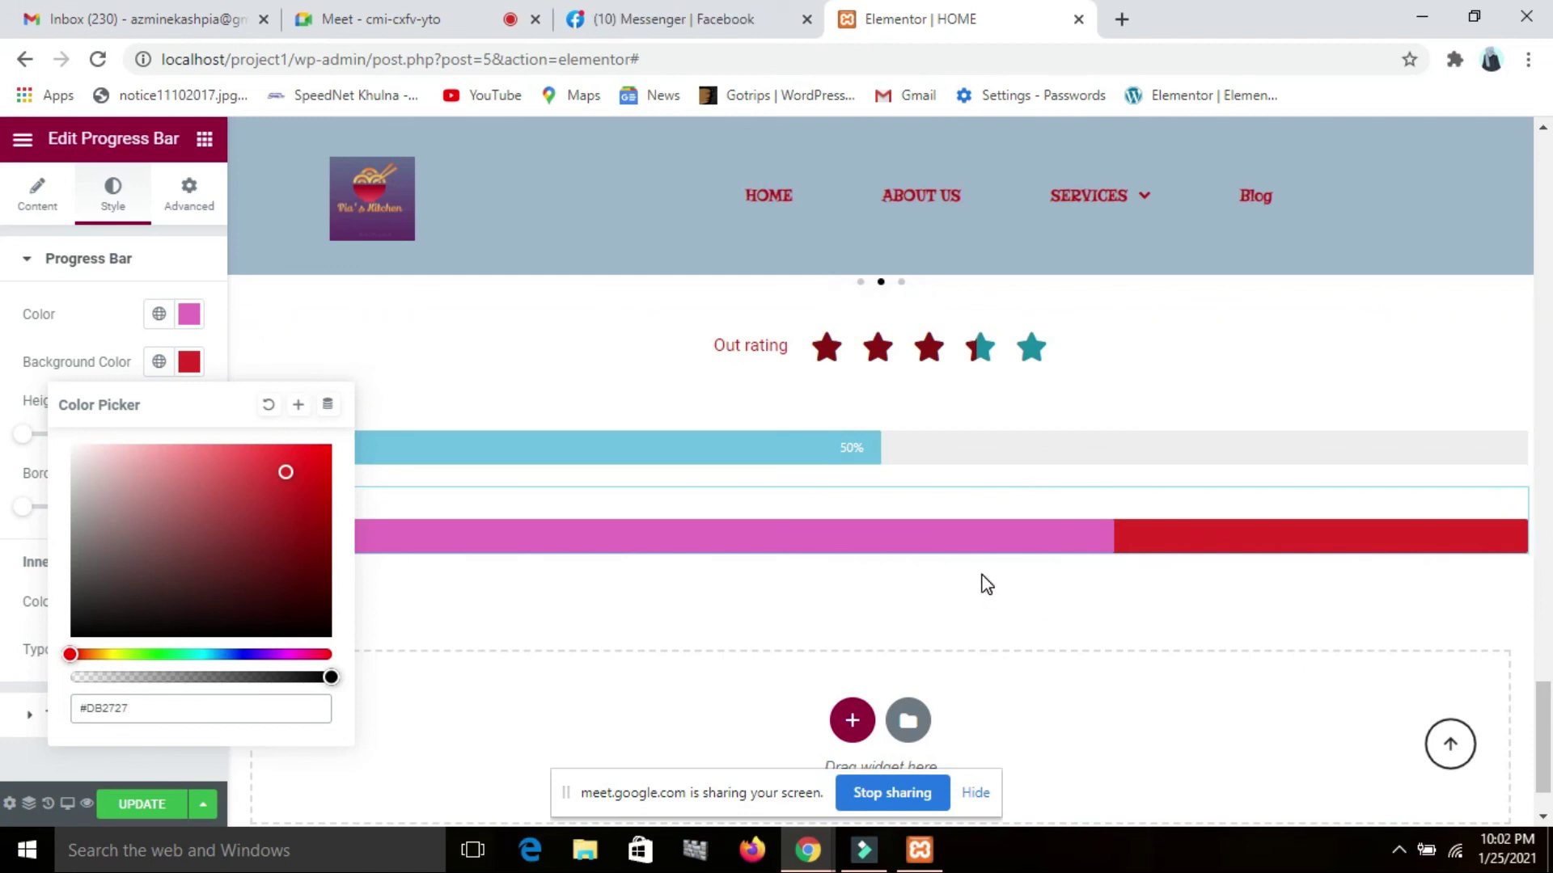
{"action": "left_click", "coordinate": [34, 763]}
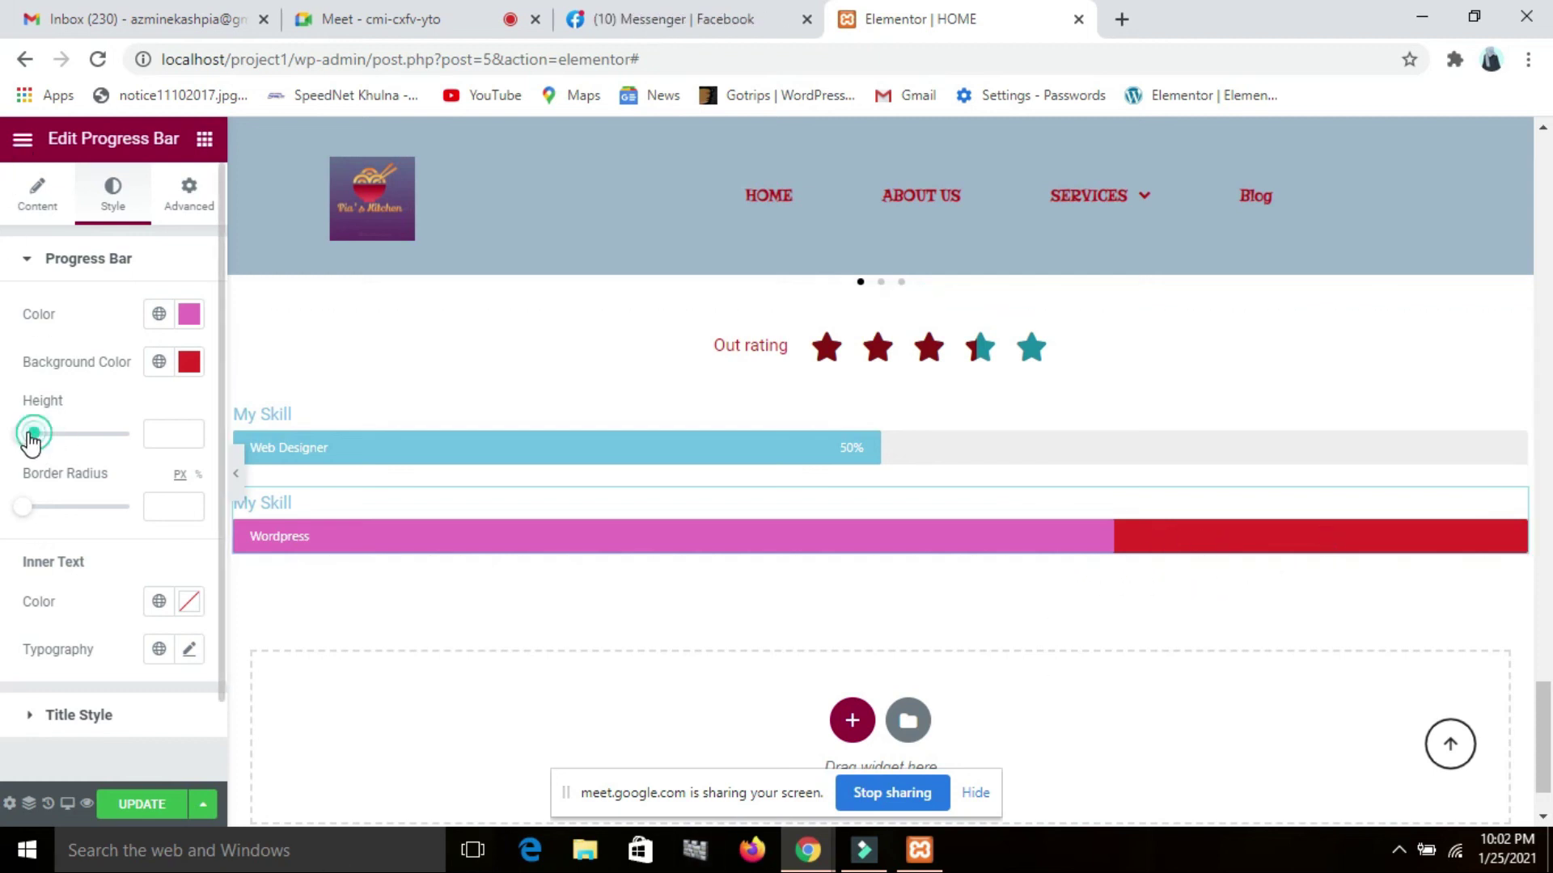
Set the lower progress bar's height to 20 and increase its border radius to give it fully rounded ends
{"action": "mouse_move", "coordinate": [31, 436]}
{"action": "left_mouse_down"}
{"action": "mouse_move", "coordinate": [72, 421]}
{"action": "mouse_move", "coordinate": [53, 445]}
{"action": "left_mouse_up"}
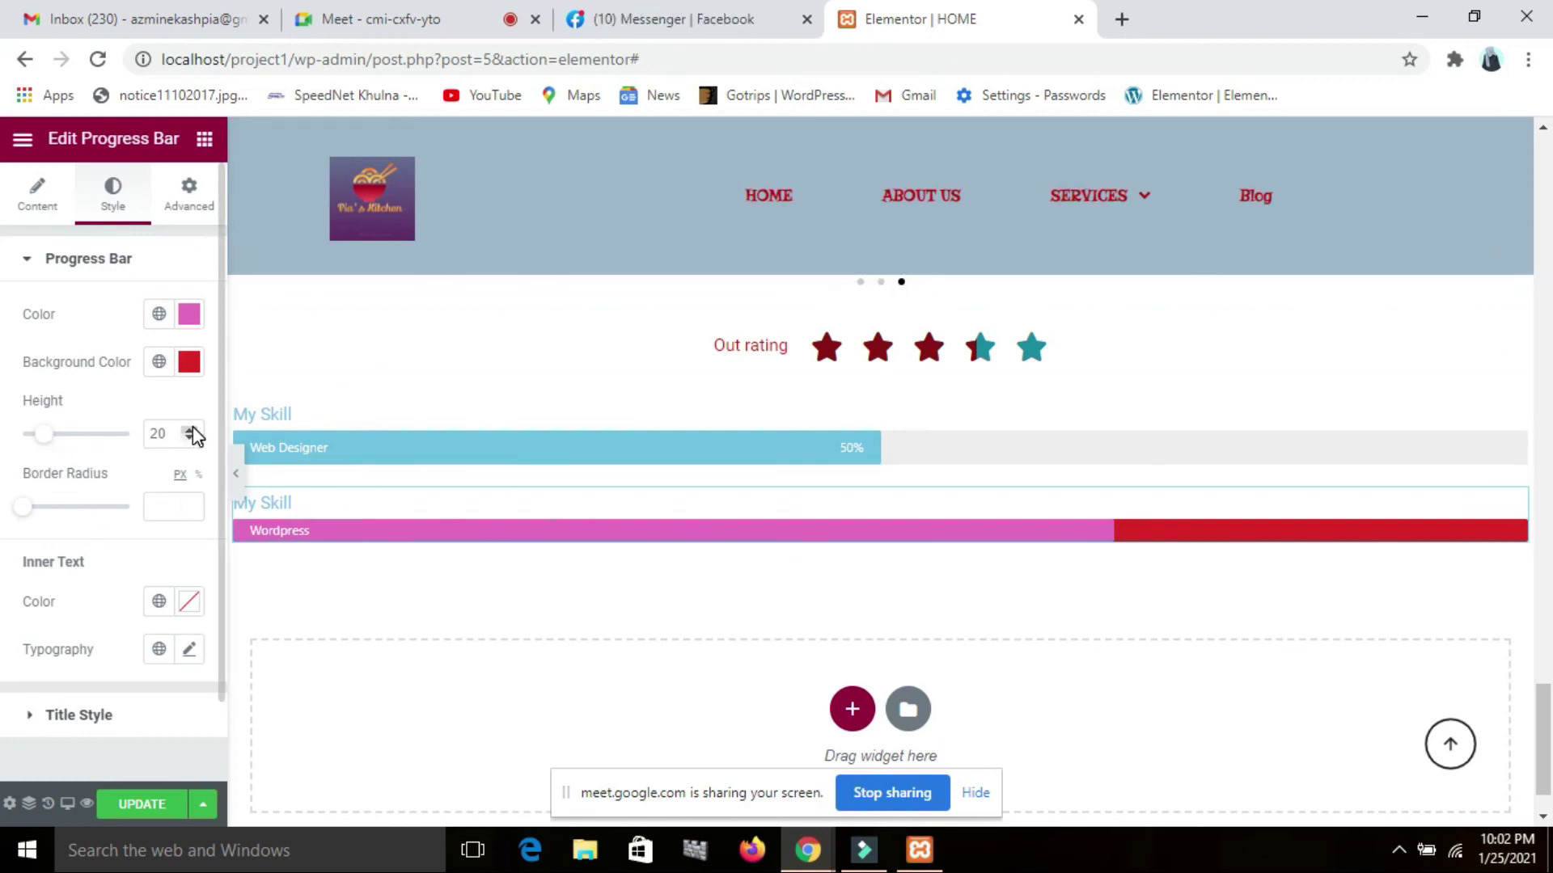
{"action": "left_click_drag", "start_coordinate": [22, 509], "coordinate": [56, 513]}
Set the title text color of the lower progress bar to light green (#6EE474)
{"action": "left_click", "coordinate": [78, 715]}
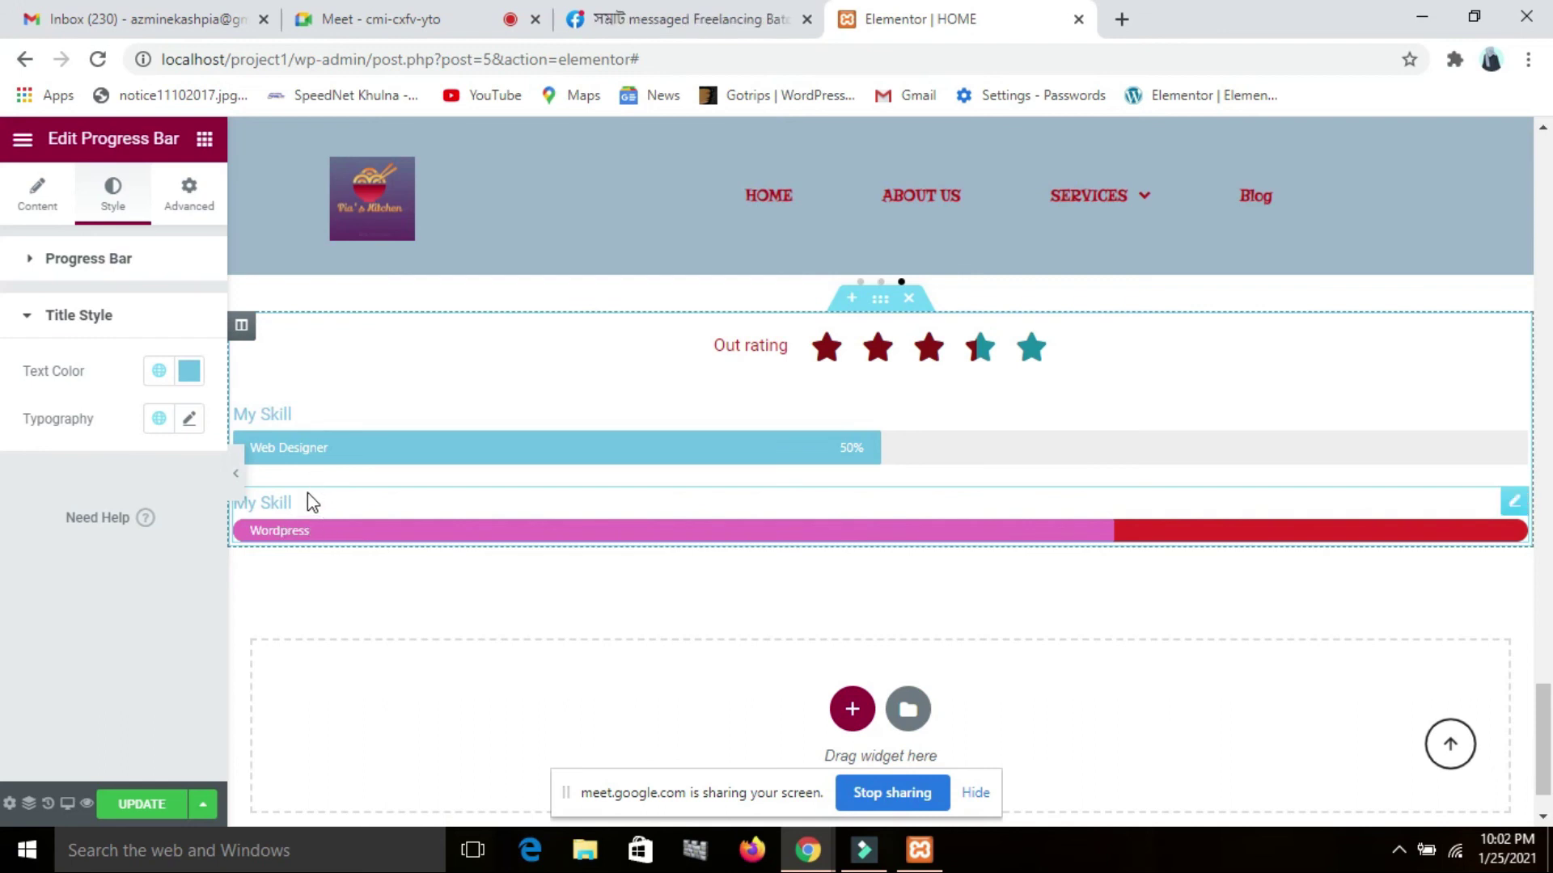
{"action": "left_click", "coordinate": [190, 371]}
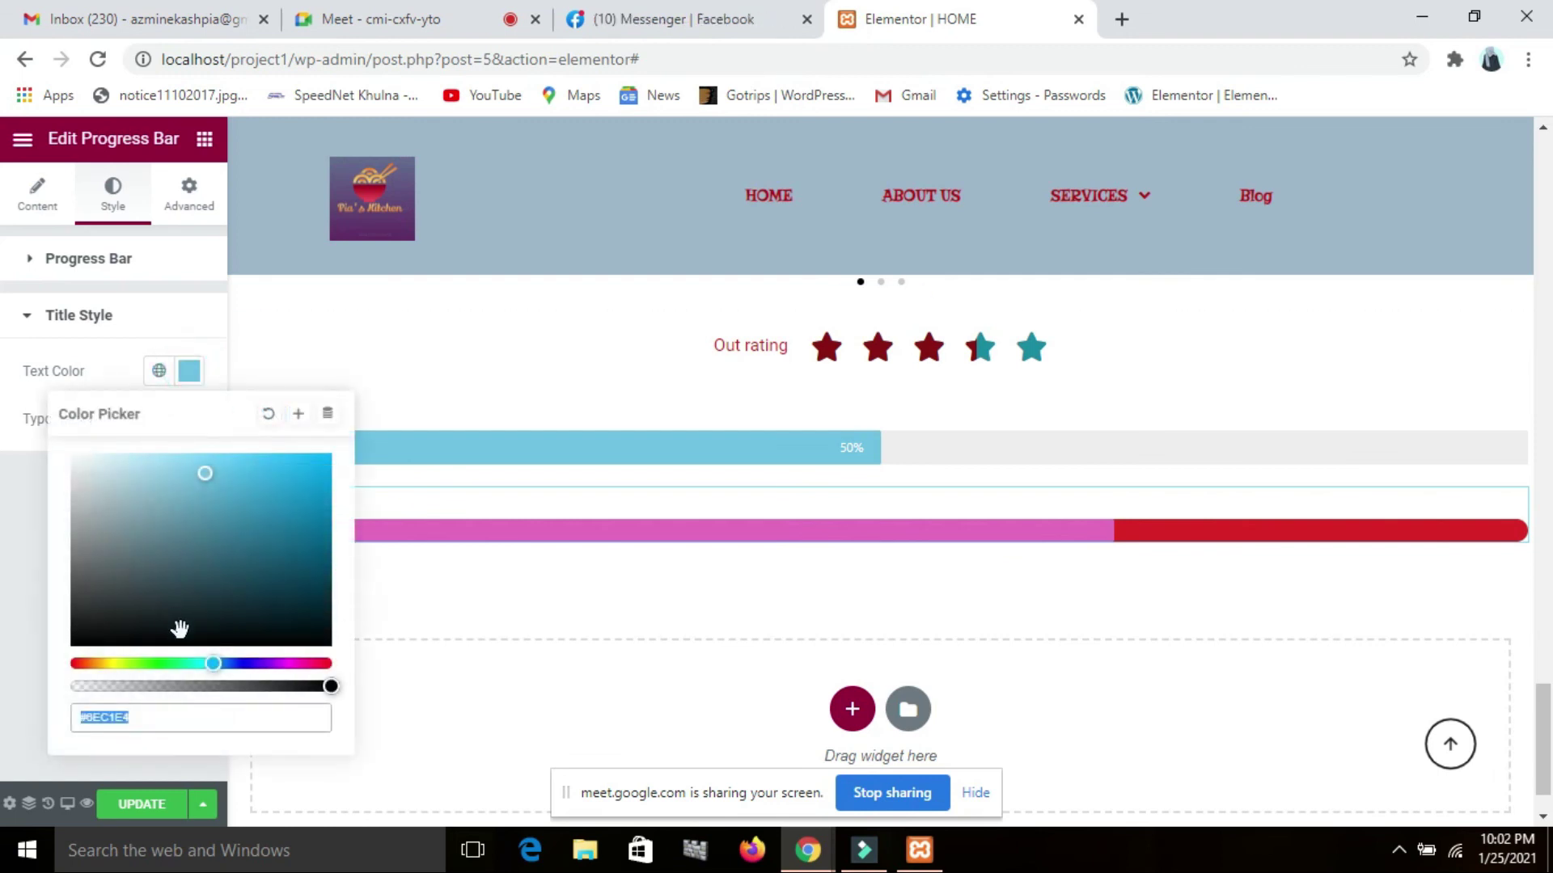
{"action": "left_click", "coordinate": [158, 663]}
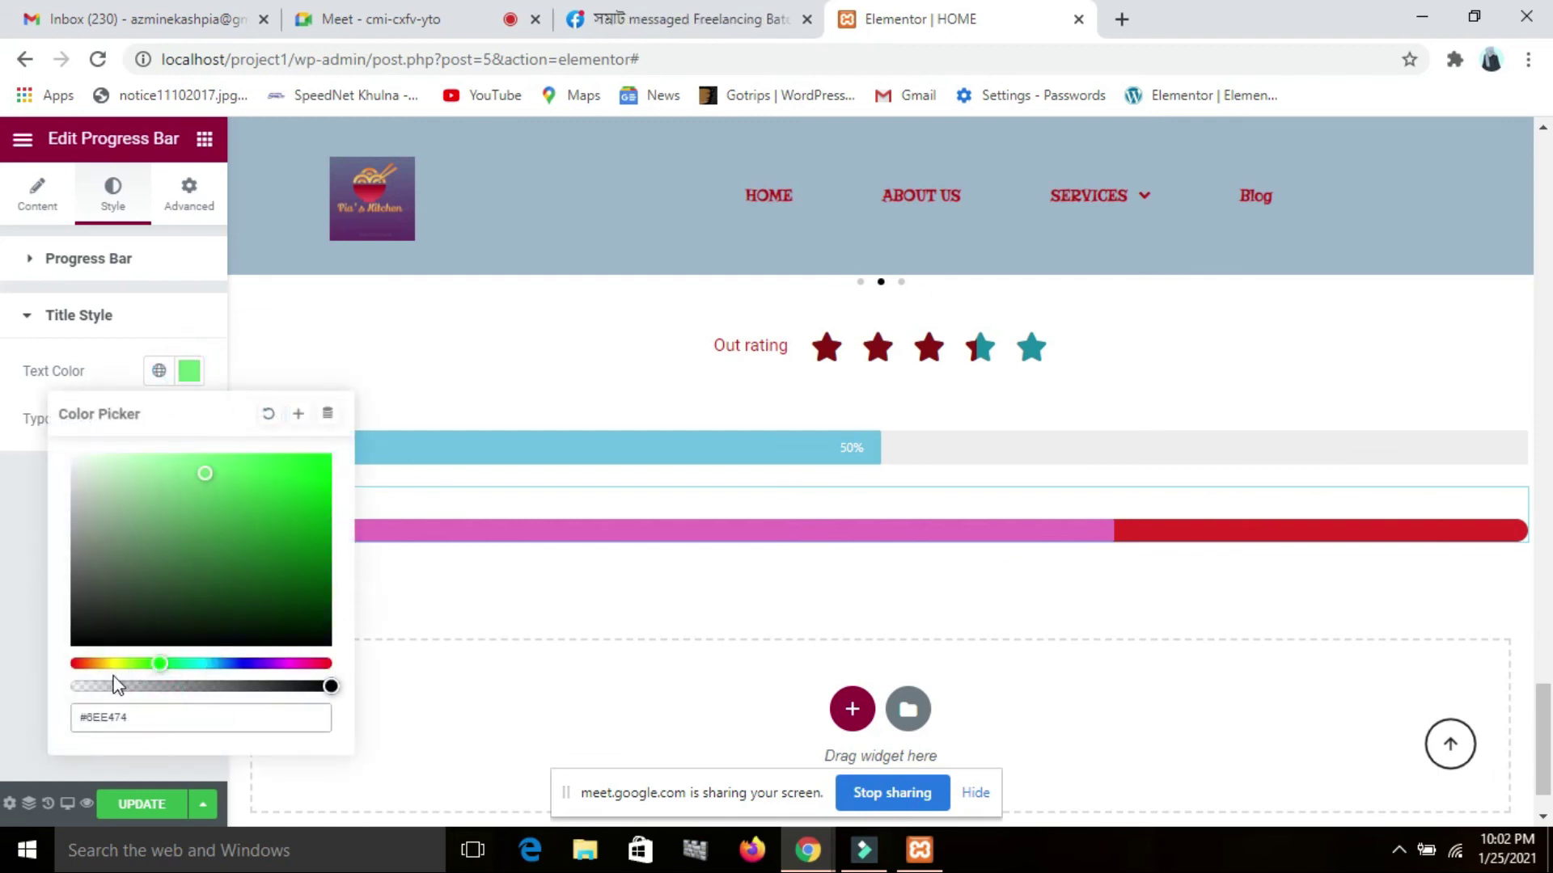
{"action": "left_click", "coordinate": [23, 667]}
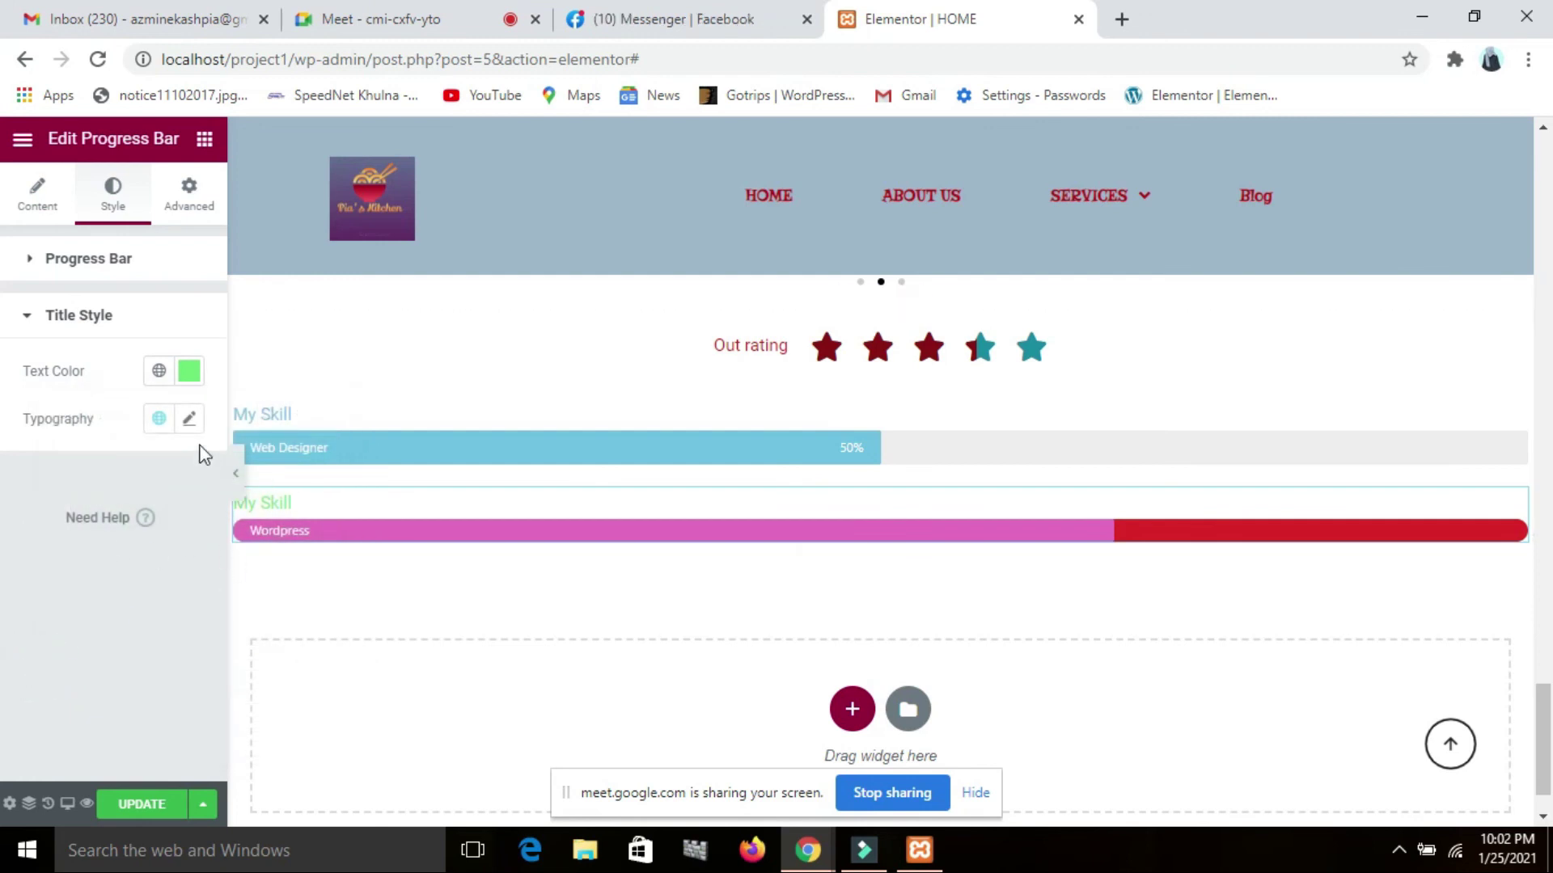
Change the font family of the lower progress bar's title to Righteous
{"action": "left_click", "coordinate": [190, 418]}
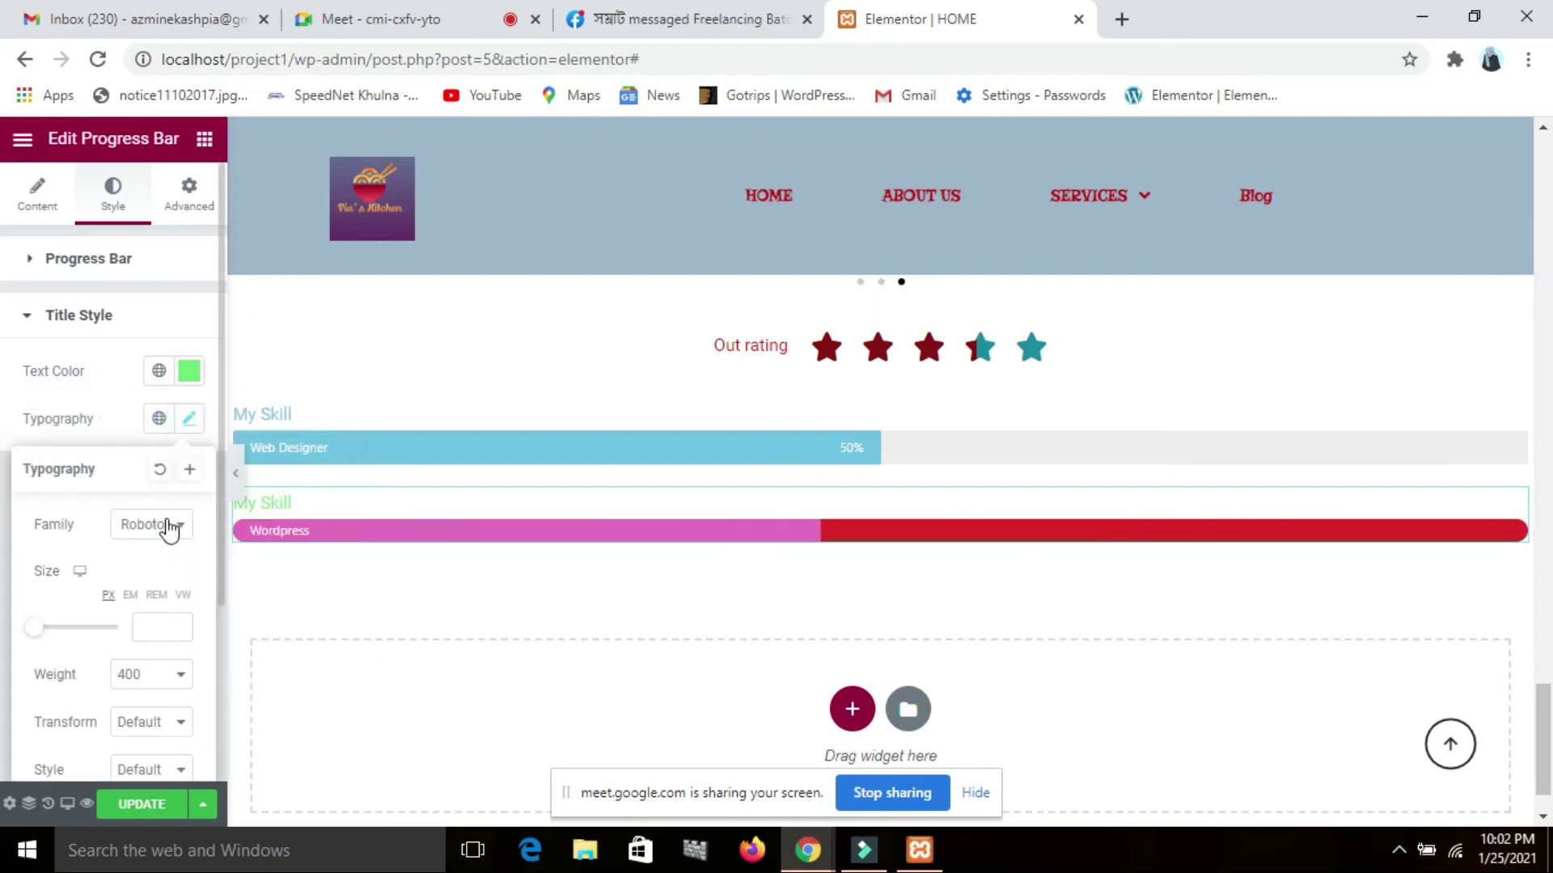
{"action": "left_click", "coordinate": [168, 527]}
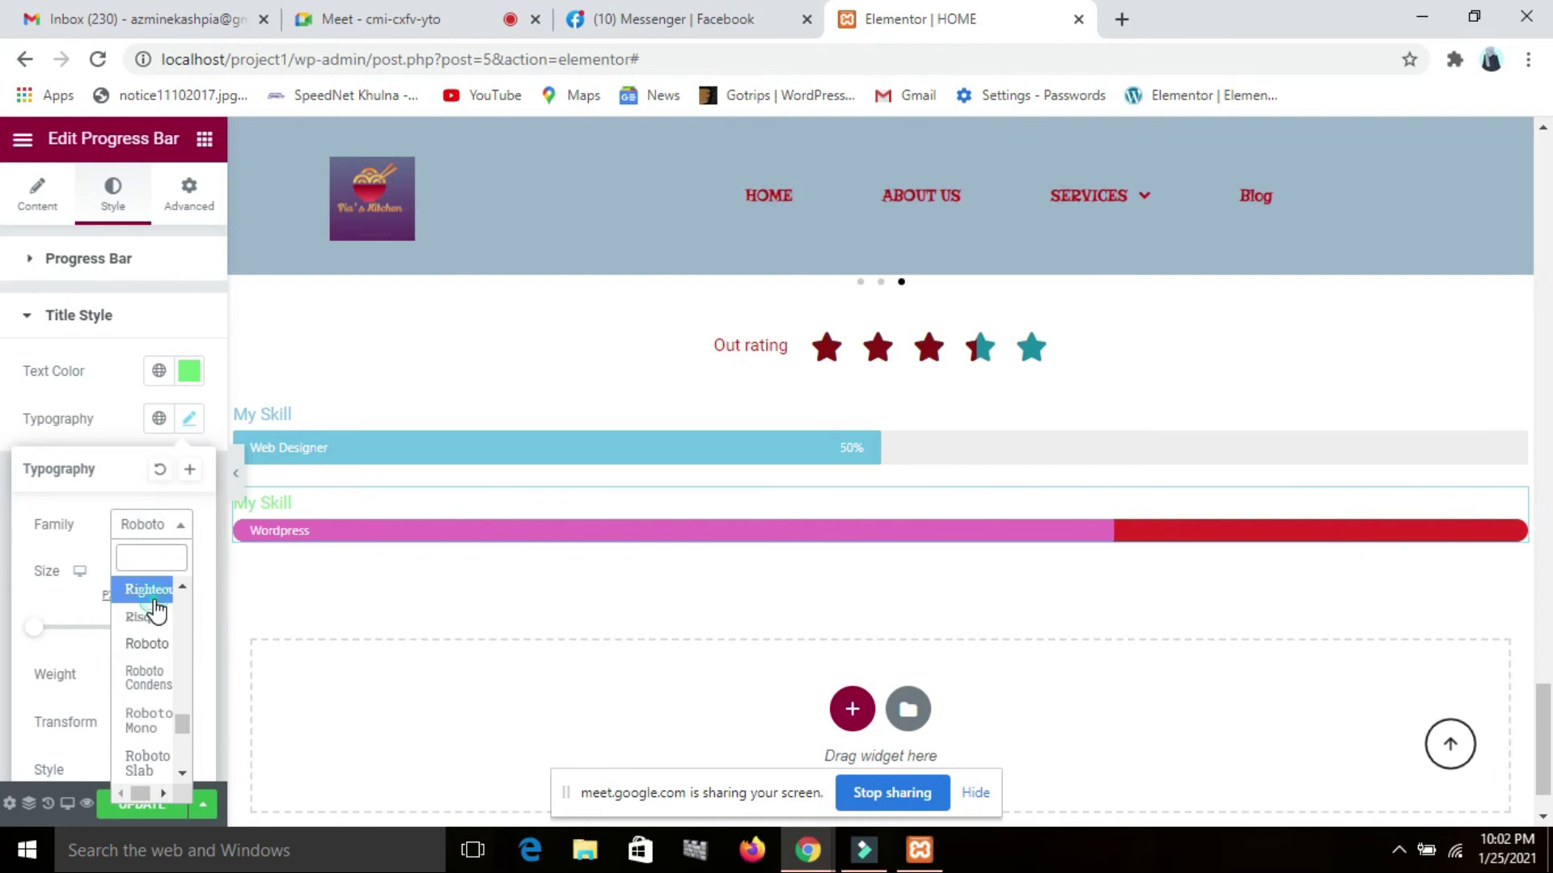
{"action": "left_click", "coordinate": [150, 590]}
{"action": "left_click", "coordinate": [97, 376]}
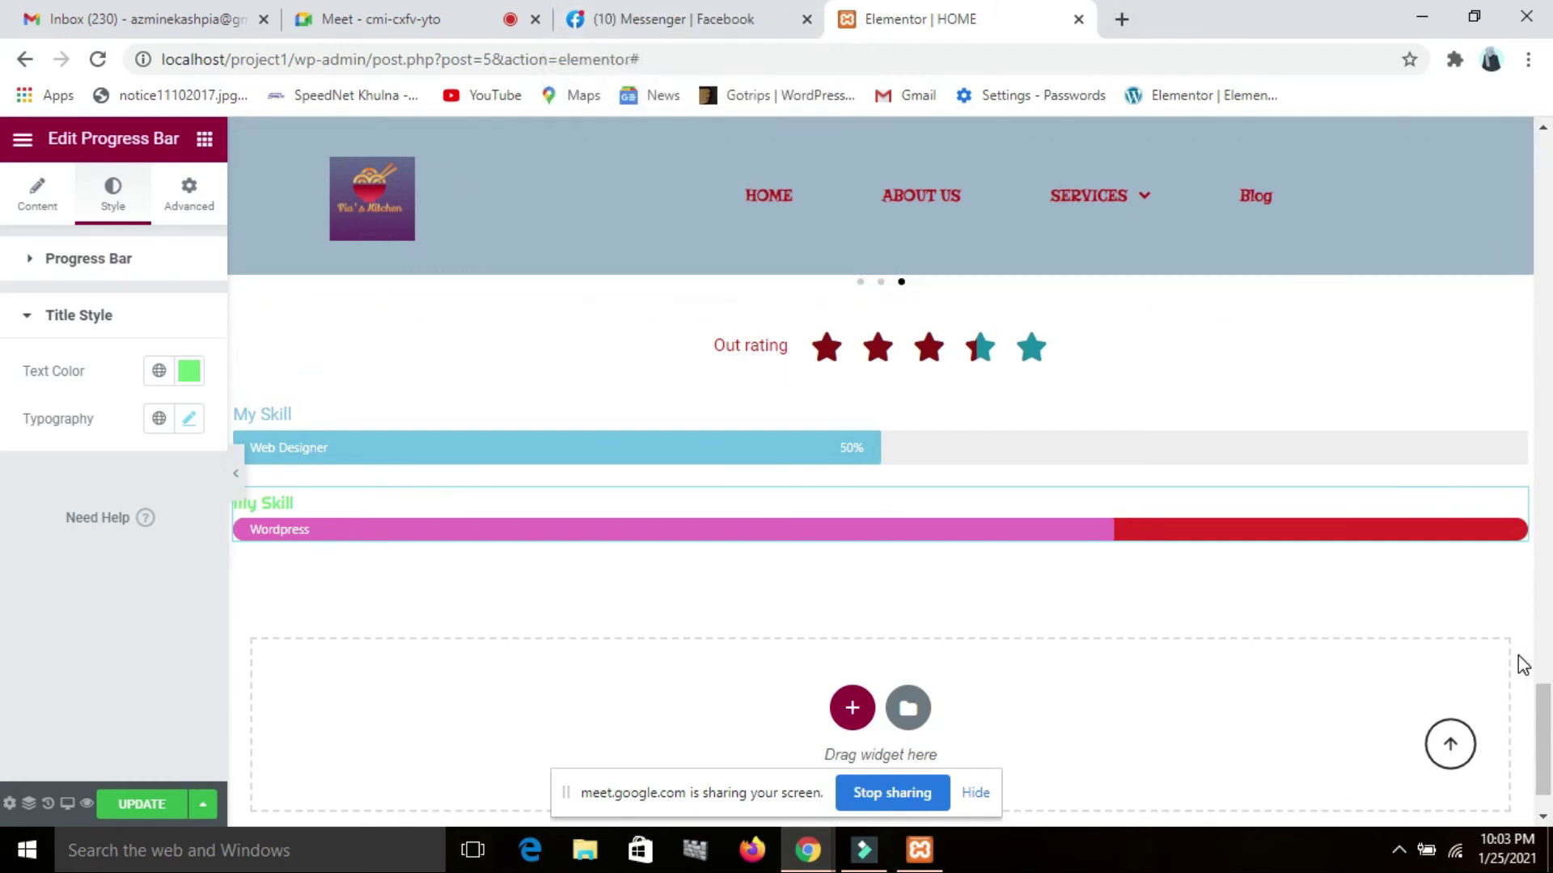
Review the testimonial carousel and rating sections of the page, and switch to the Google Meet call
{"action": "scroll", "coordinate": [1514, 617], "scroll_direction": "up", "scroll_amount": 8}
{"action": "scroll", "coordinate": [1515, 679], "scroll_direction": "down", "scroll_amount": 4}
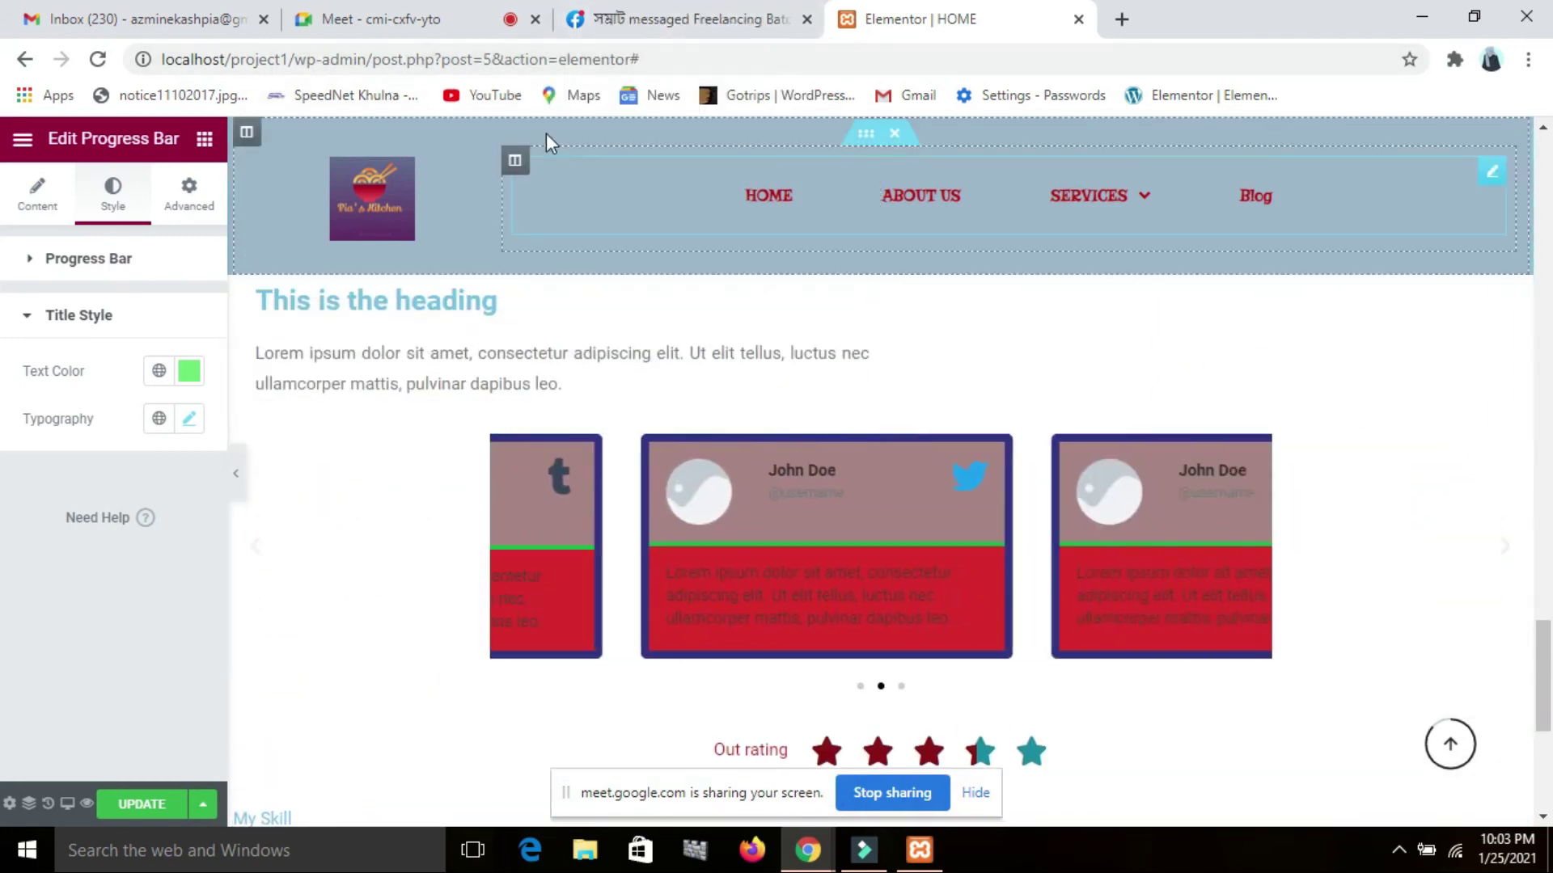
{"action": "left_click", "coordinate": [441, 18]}
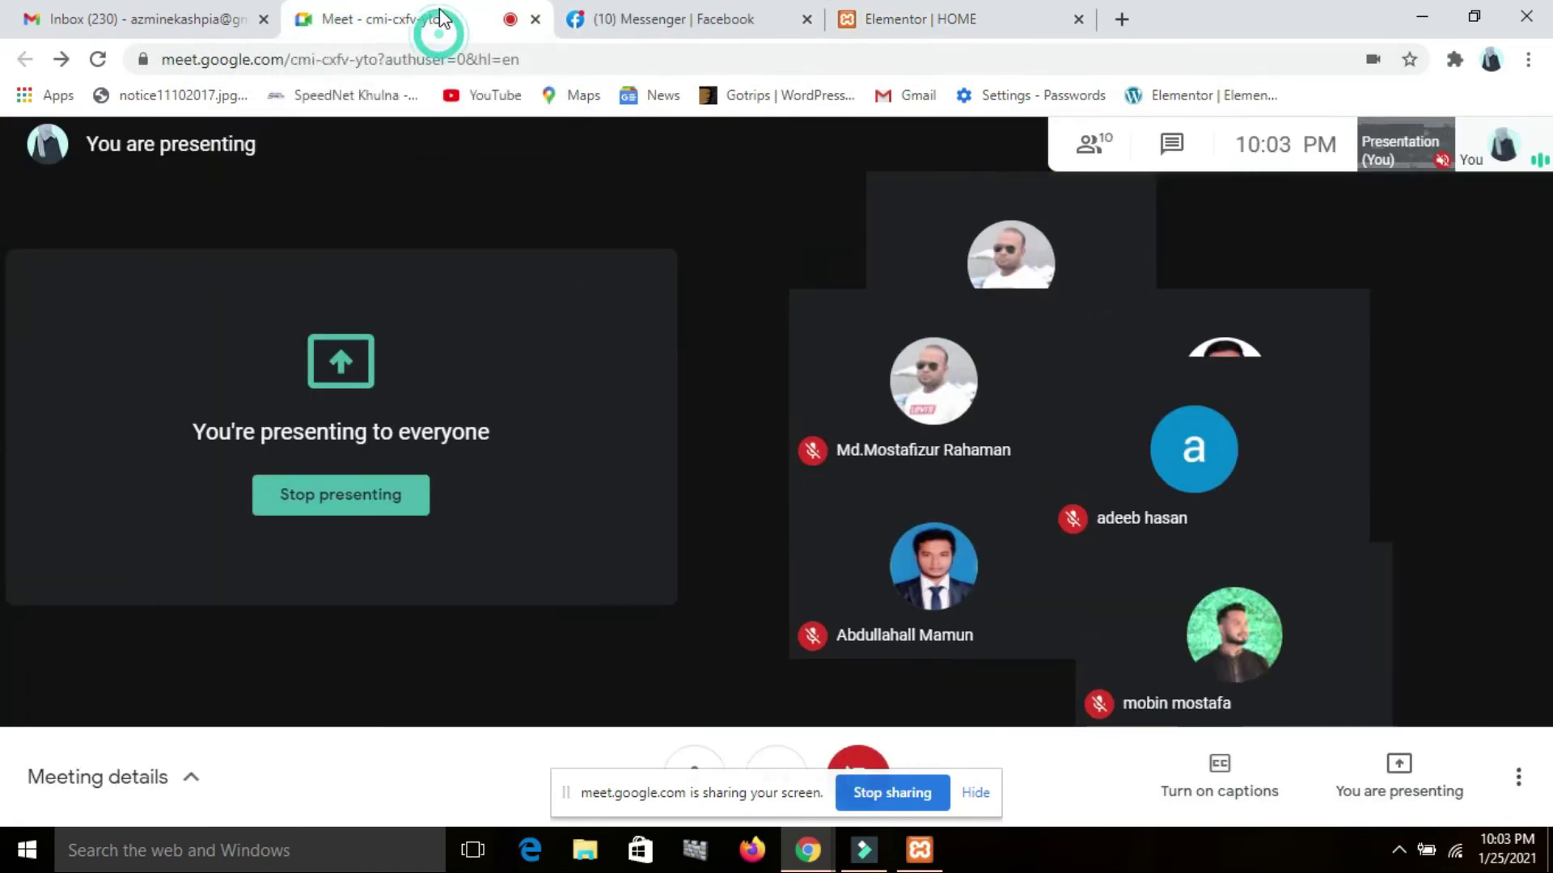